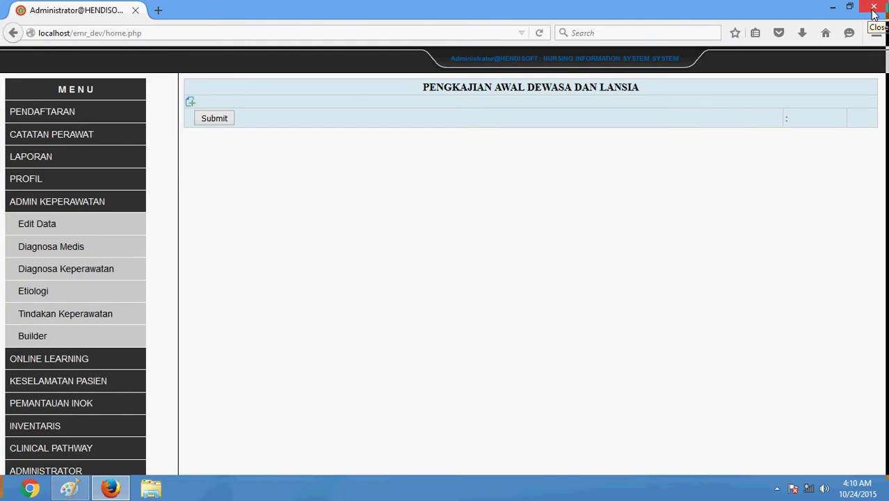
# Close the Firefox window showing the empty 'Pengkajian Awal Dewasa dan Lansia' form
pyautogui.click(874, 9)
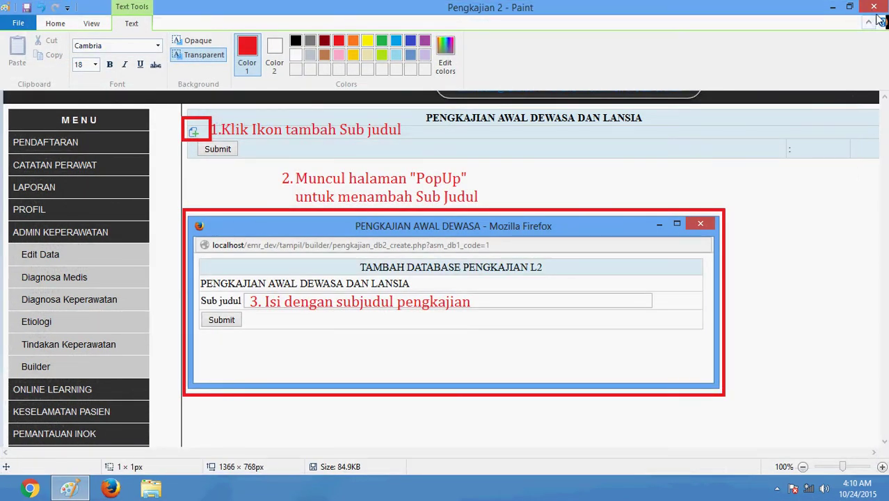
# Close the annotated popup screenshot in Paint and answer its save prompt
pyautogui.click(877, 8)
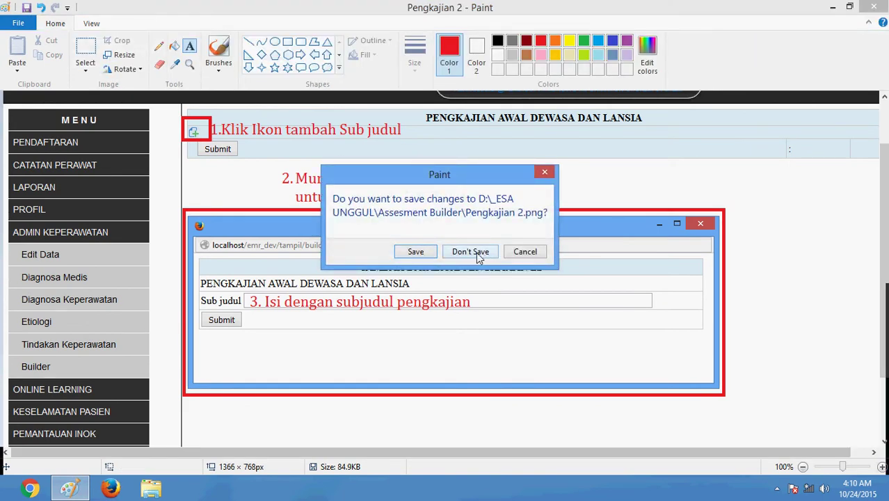
pyautogui.click(410, 255)
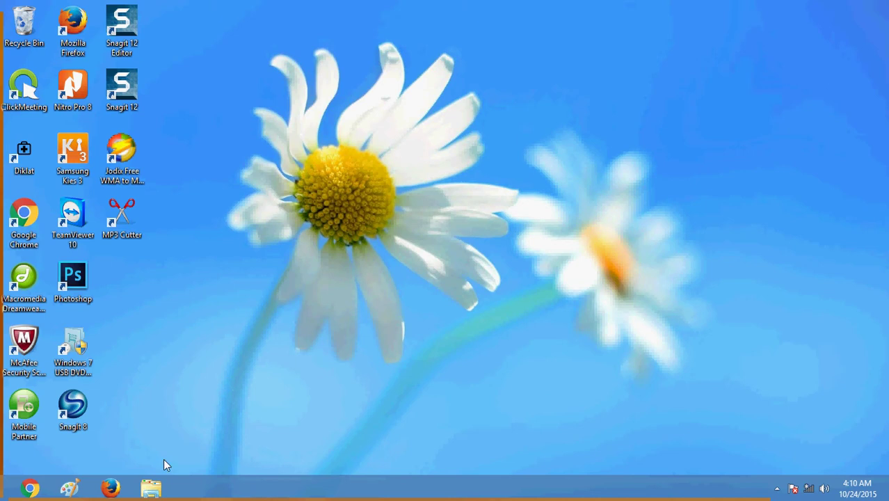
# Open the Format-Pengkajian document from Downloads in Word, then return to Firefox
pyautogui.click(151, 489)
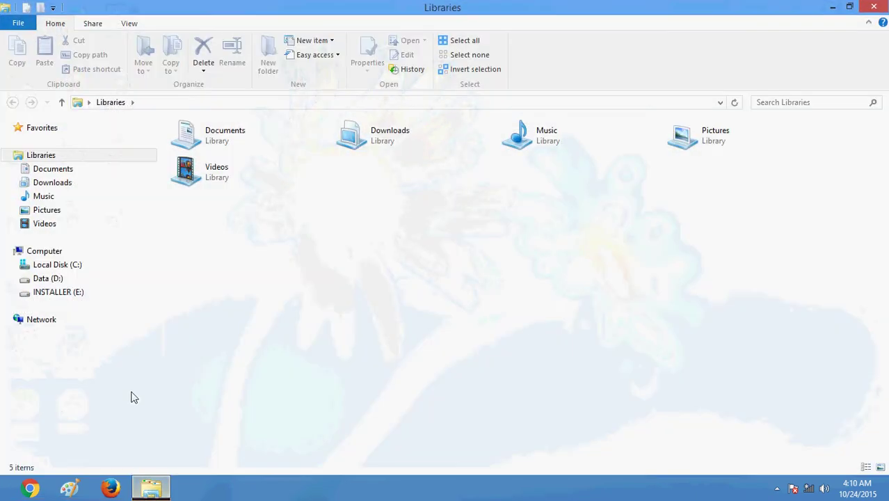
pyautogui.click(82, 186)
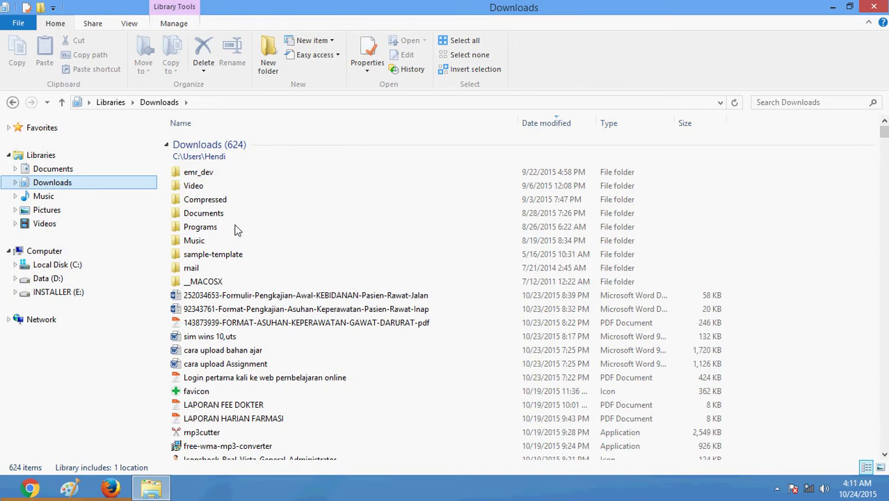
pyautogui.doubleClick(383, 310)
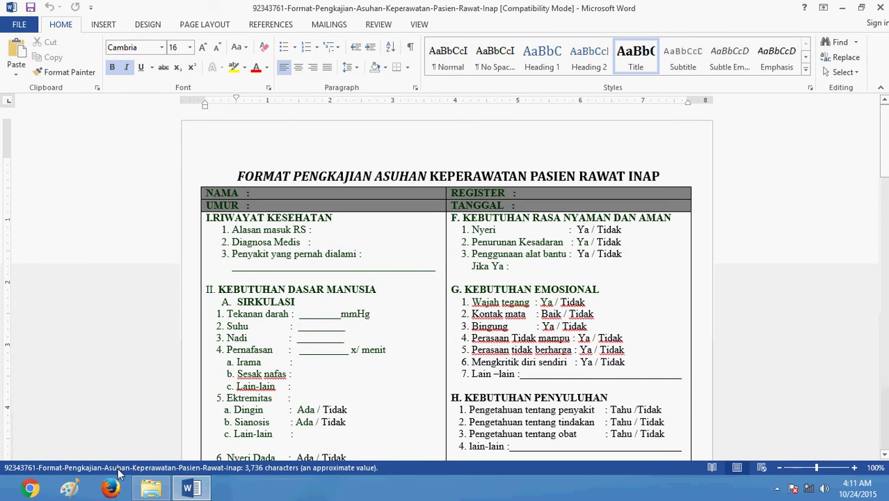
pyautogui.click(111, 489)
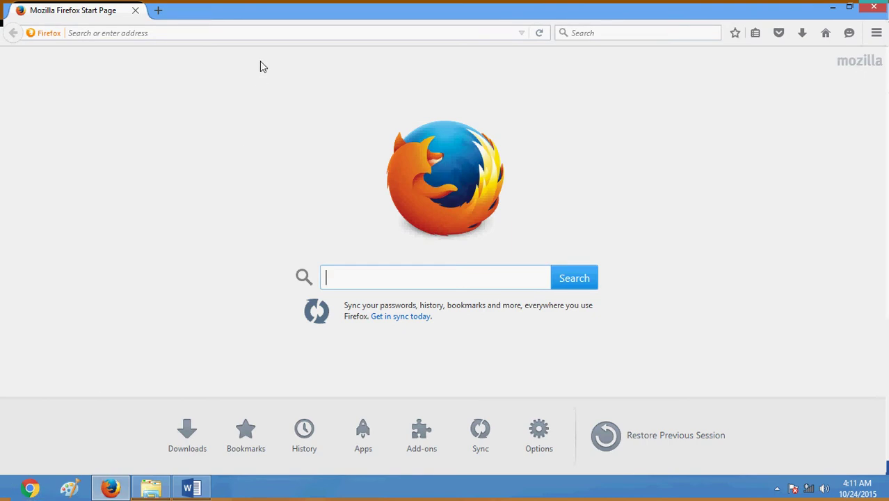
# Load the NIS login page at localhost/emr/
pyautogui.click(274, 32)
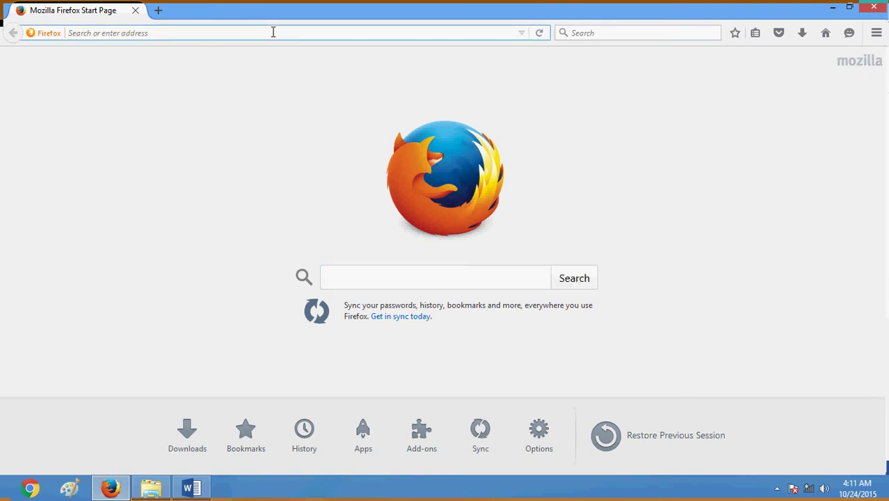
pyautogui.write('localhost/')
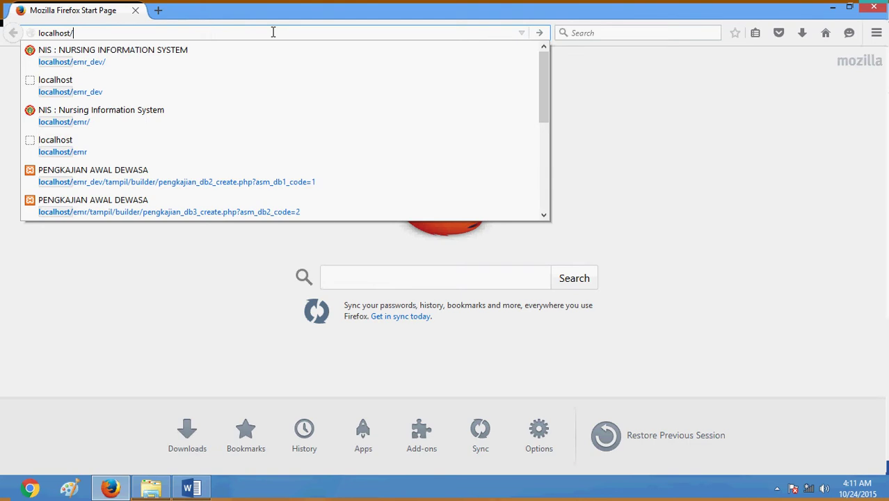
pyautogui.press('Down')
pyautogui.press('Down')
pyautogui.press('Down')
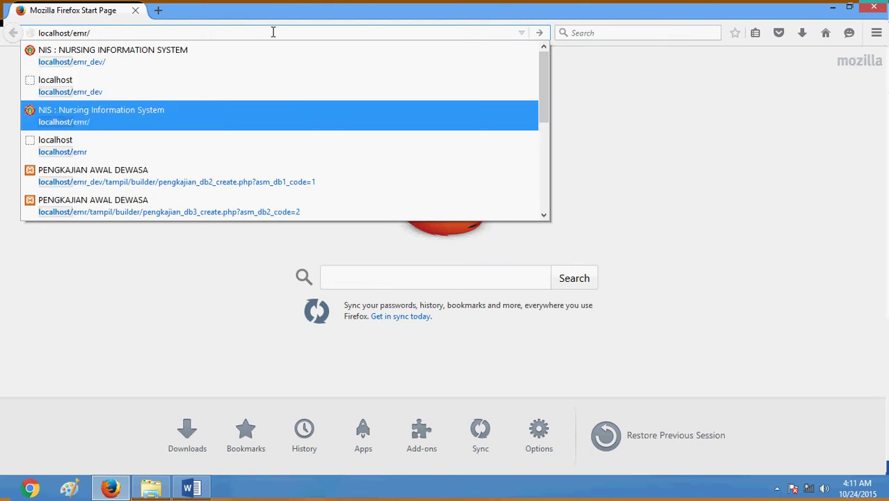
pyautogui.press('Return')
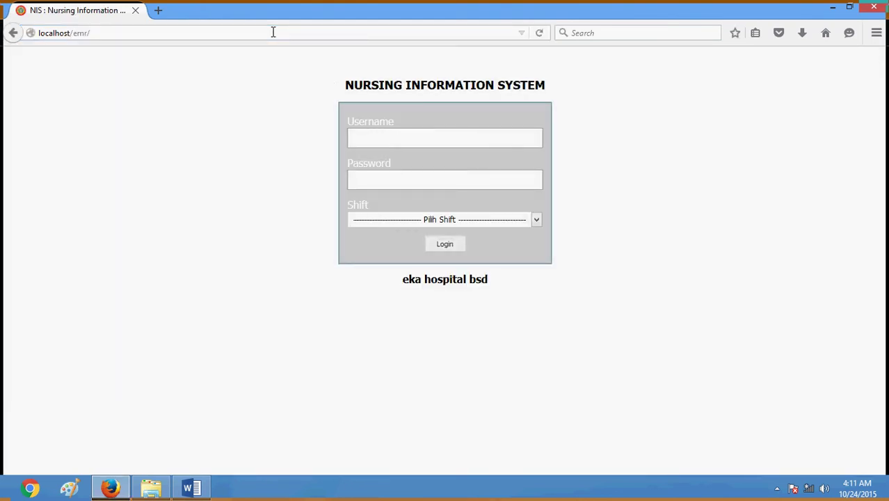
# Log in with the administrator username and password on the PAGI shift
pyautogui.click(415, 135)
pyautogui.write('admin')
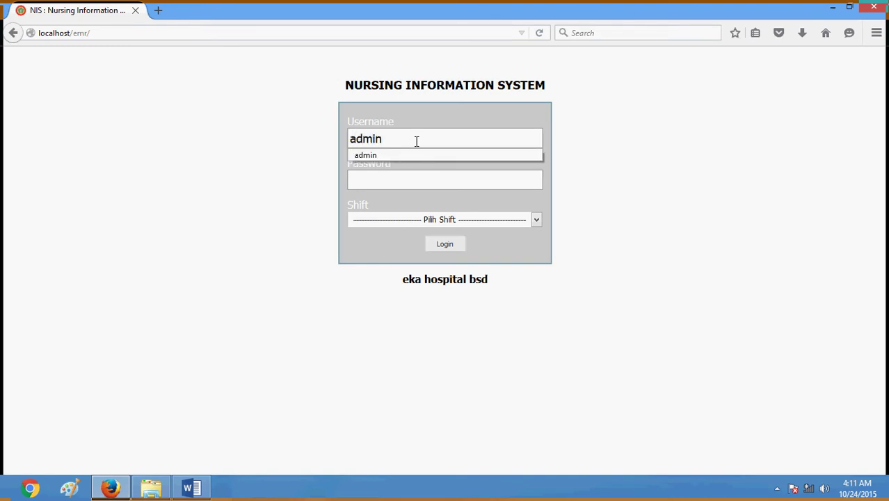
pyautogui.click(409, 182)
pyautogui.write('••••••••')
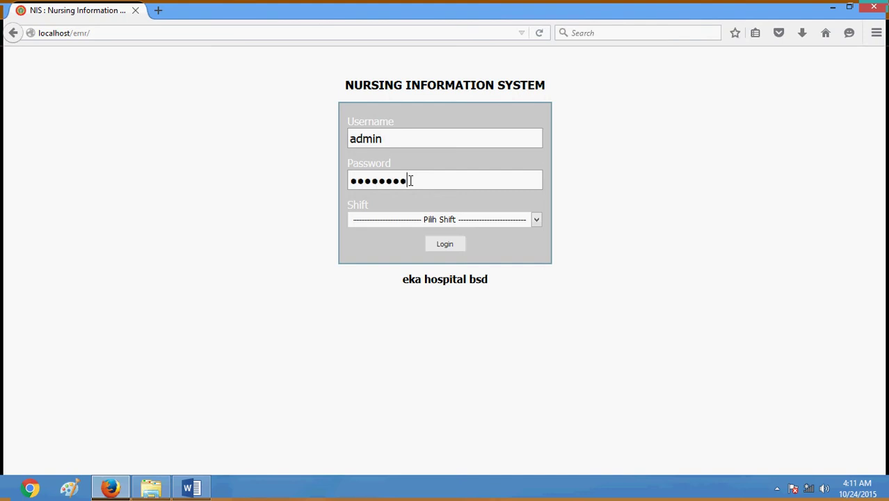
pyautogui.click(415, 219)
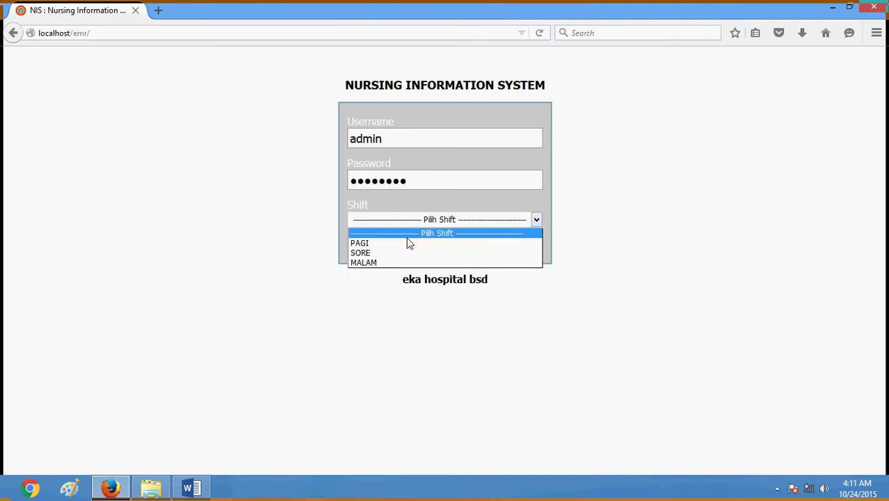
pyautogui.click(414, 243)
pyautogui.click(449, 245)
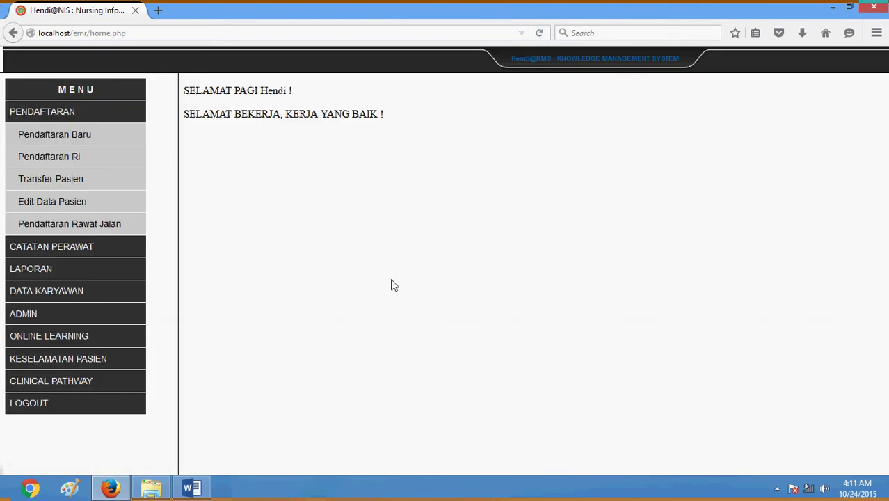
# Open ADMIN > Builder to list the Nama Pengkajian Awal templates
pyautogui.click(58, 313)
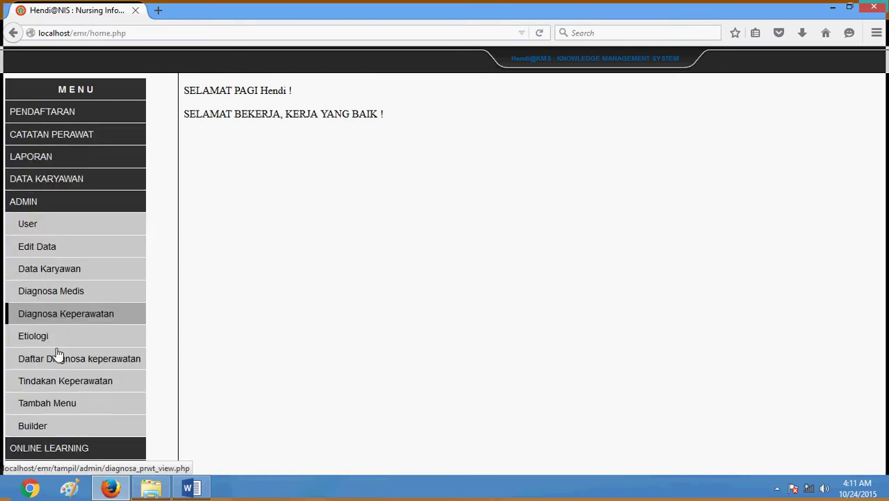
pyautogui.click(68, 433)
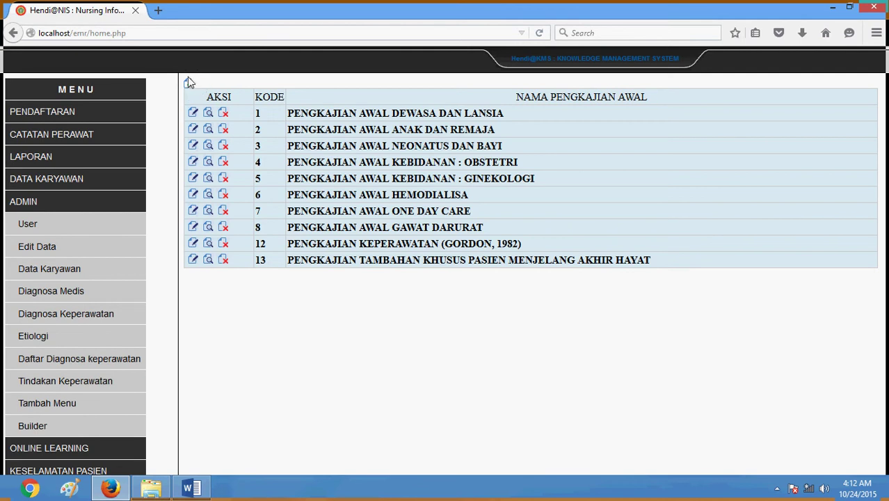
pyautogui.click(188, 84)
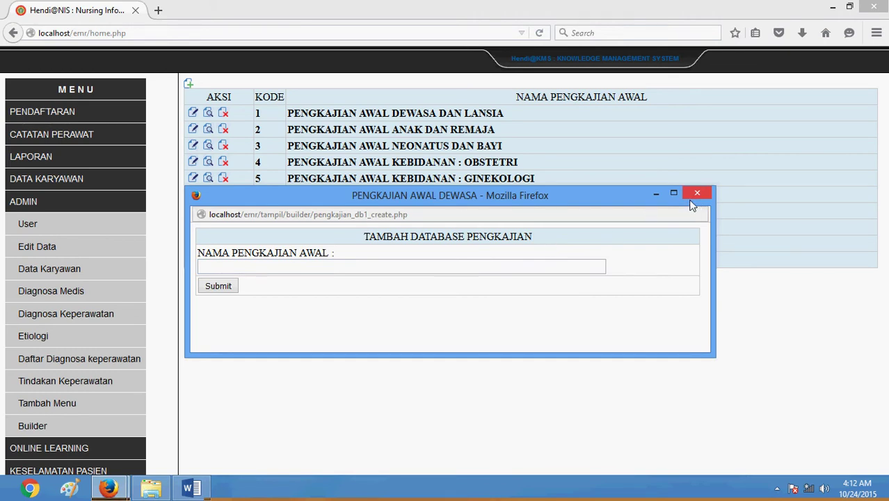
pyautogui.click(272, 271)
pyautogui.click(696, 192)
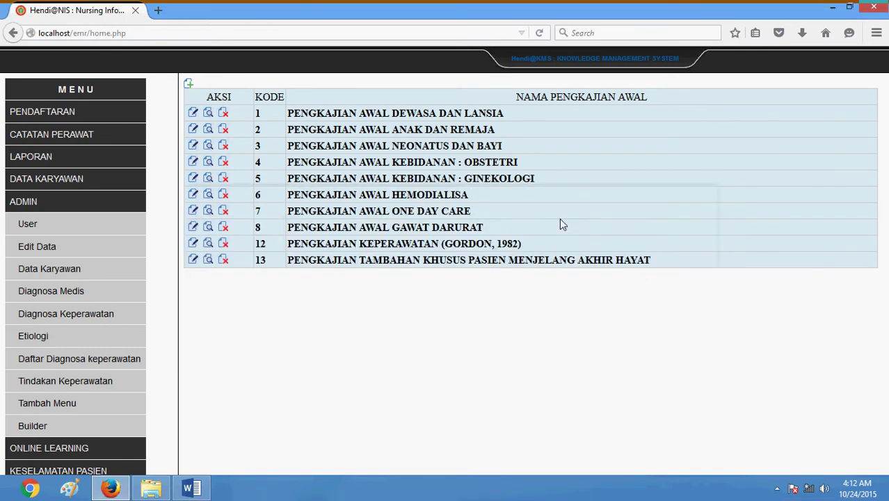
pyautogui.click(192, 113)
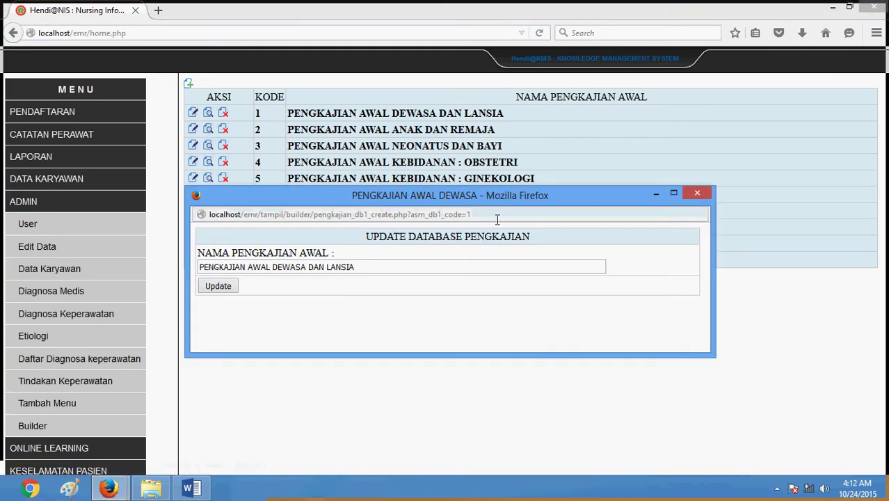
pyautogui.click(418, 267)
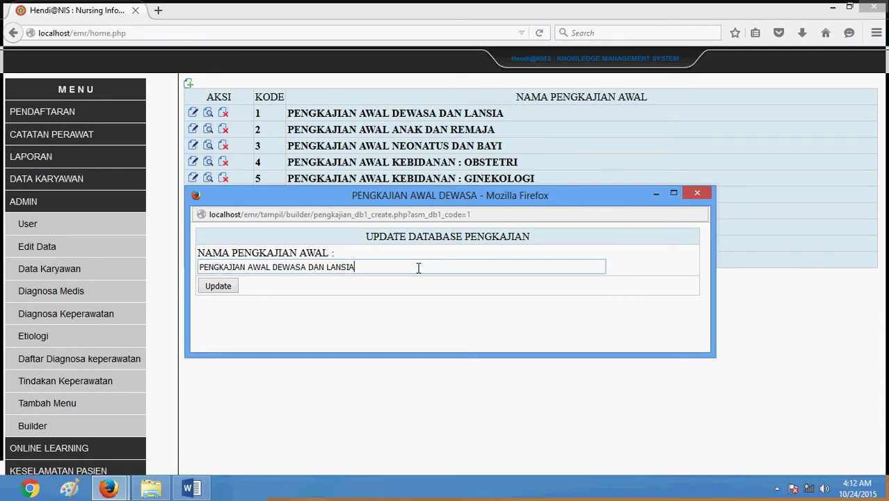
pyautogui.write('edit')
pyautogui.click(212, 288)
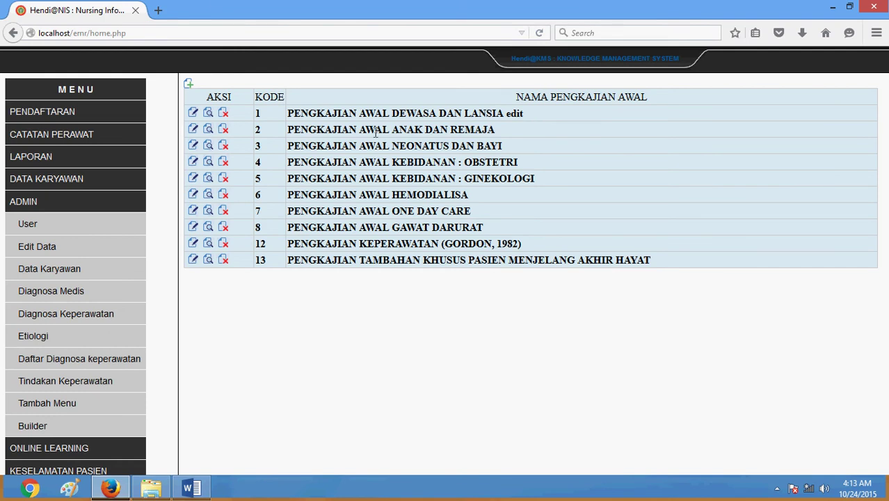
pyautogui.click(191, 116)
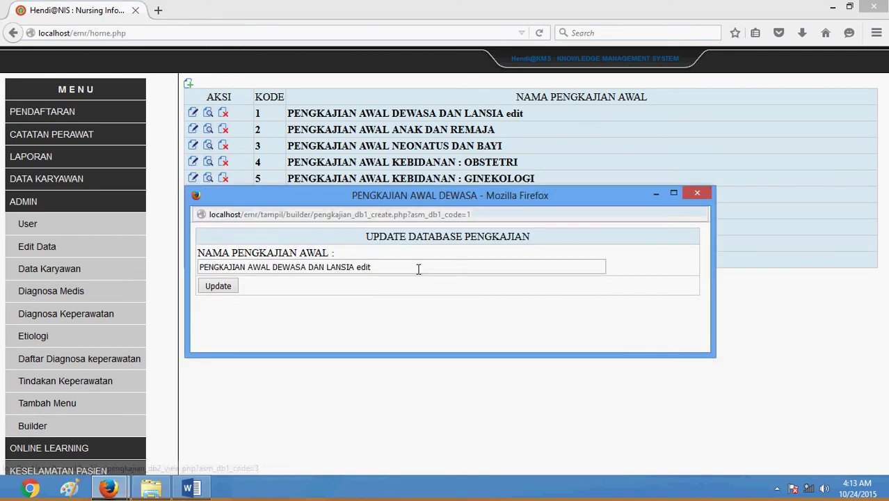
pyautogui.press('BackSpace')
pyautogui.press('BackSpace')
pyautogui.press('BackSpace')
pyautogui.press('BackSpace')
pyautogui.press('BackSpace')
pyautogui.press('BackSpace')
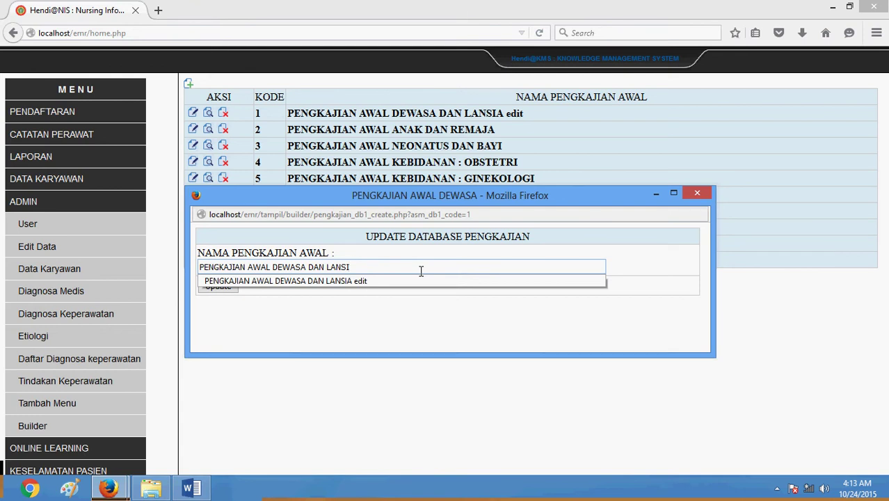
pyautogui.write('A')
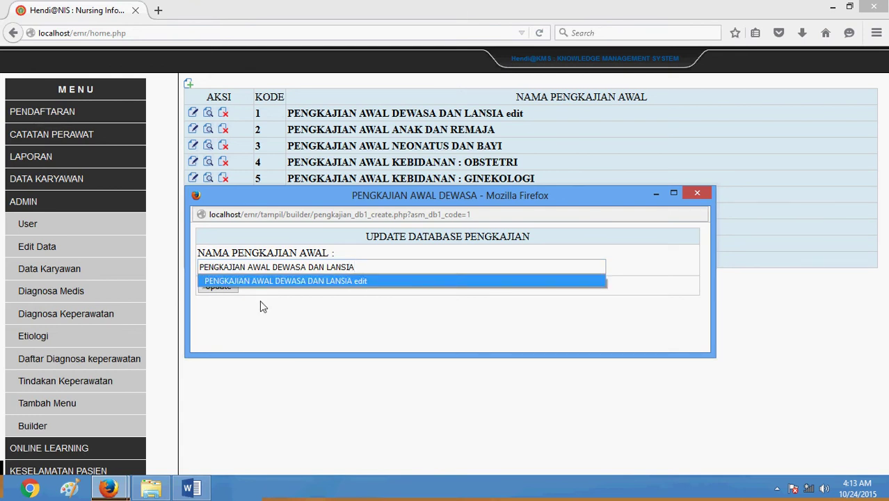
pyautogui.click(261, 299)
pyautogui.click(218, 286)
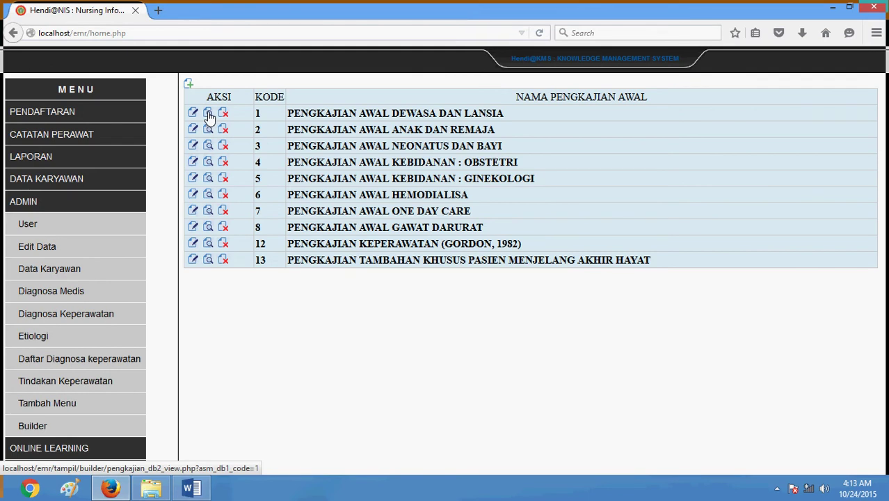
pyautogui.click(208, 115)
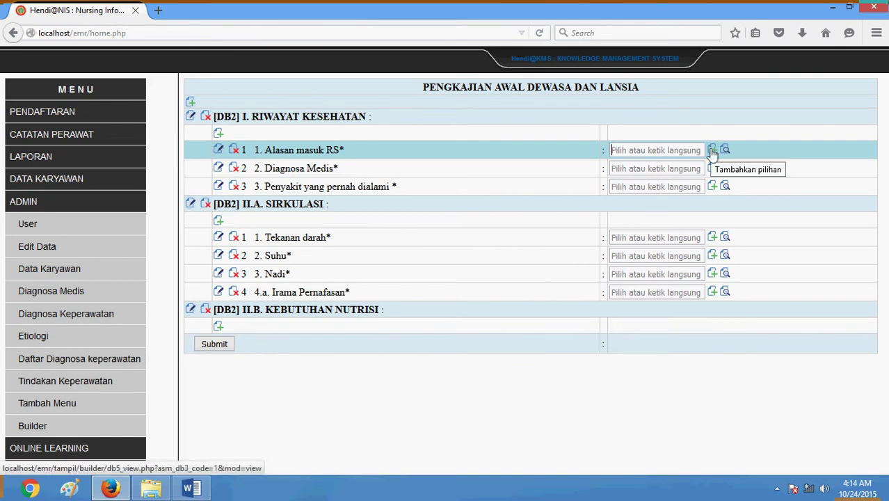
pyautogui.click(712, 150)
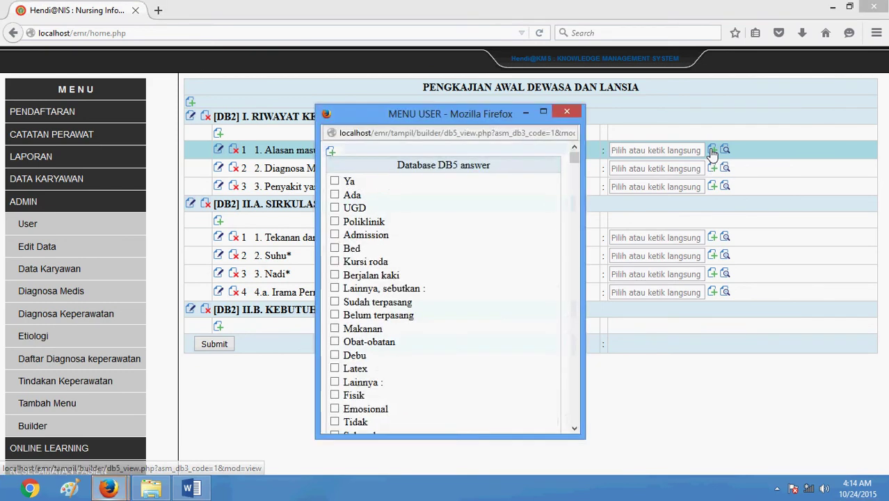
pyautogui.click(567, 112)
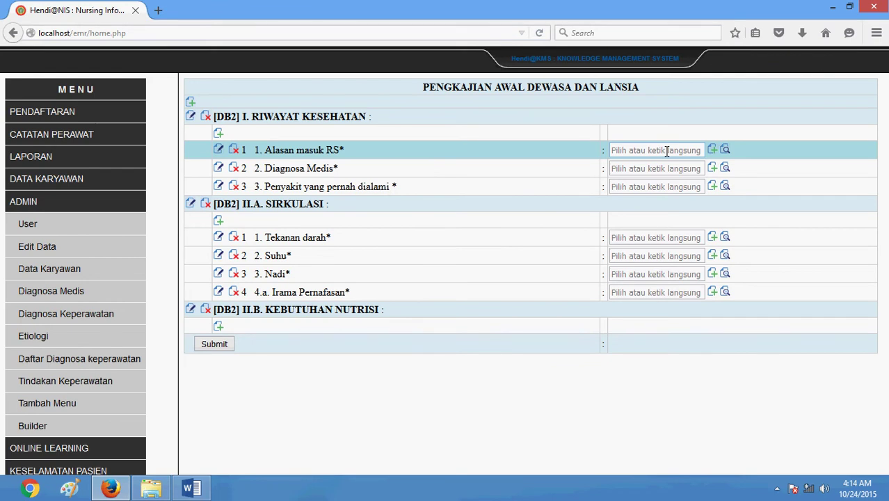
pyautogui.click(666, 151)
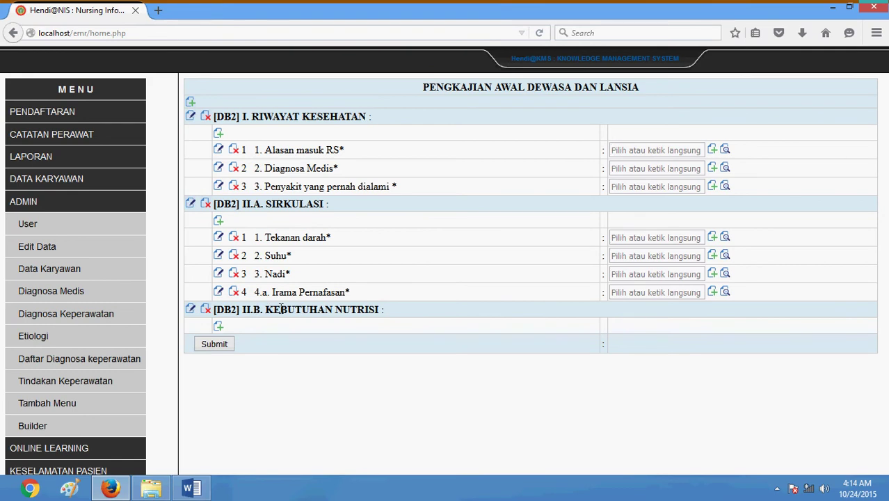
pyautogui.click(193, 489)
pyautogui.click(377, 301)
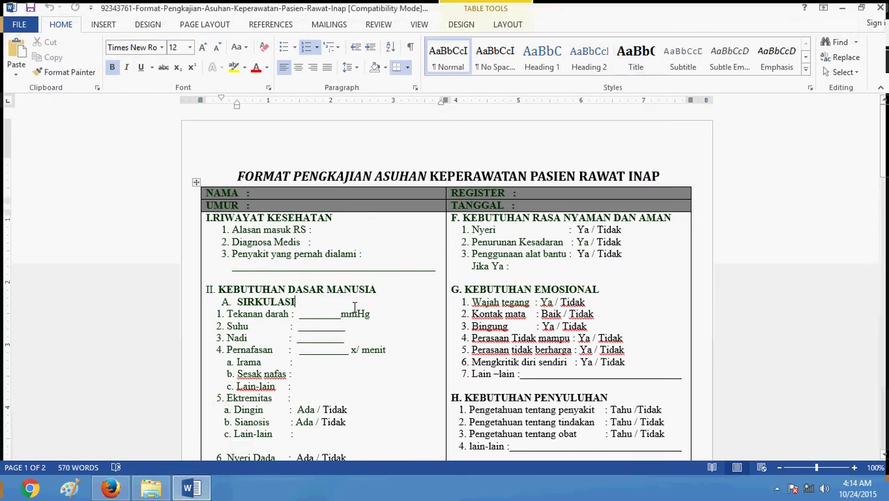
pyautogui.scroll(-1, 347, 301)
pyautogui.scroll(-1, 347, 300)
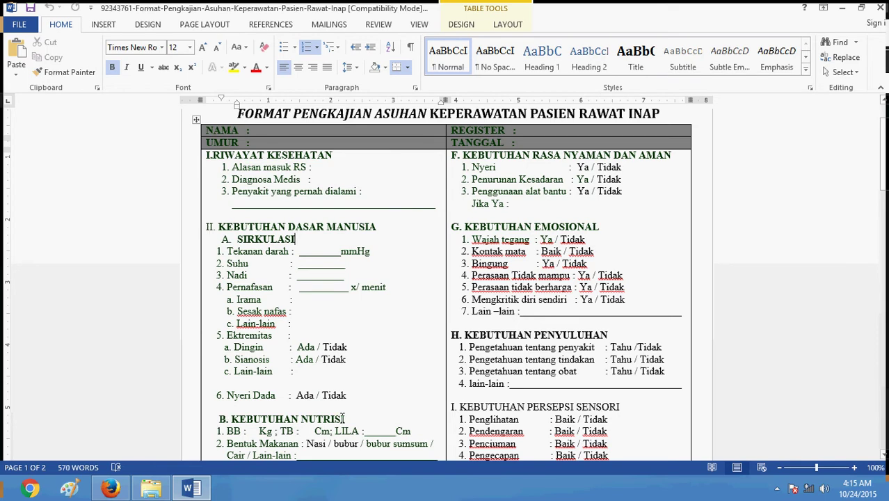
pyautogui.scroll(-5, 221, 334)
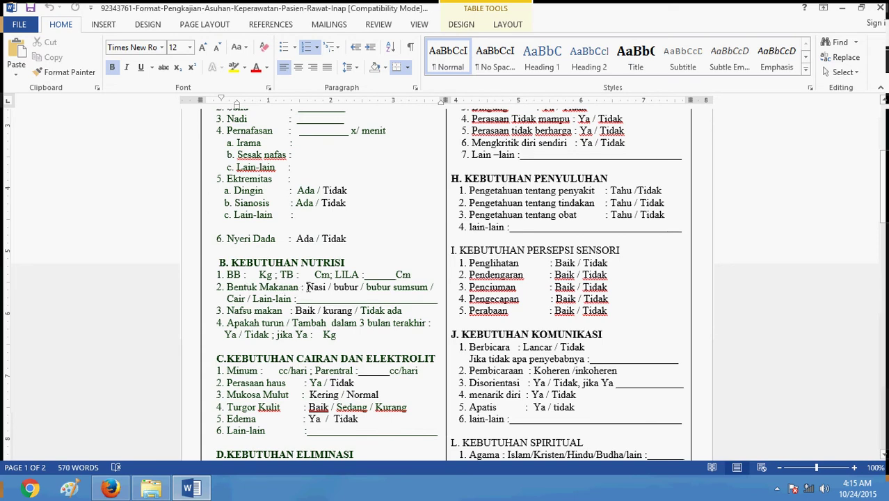
pyautogui.moveTo(307, 286); pyautogui.dragTo(362, 313)
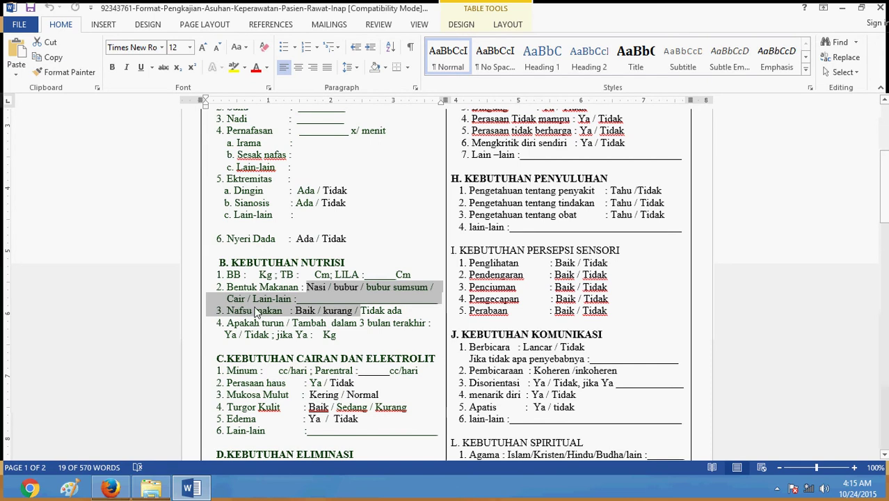
pyautogui.click(110, 487)
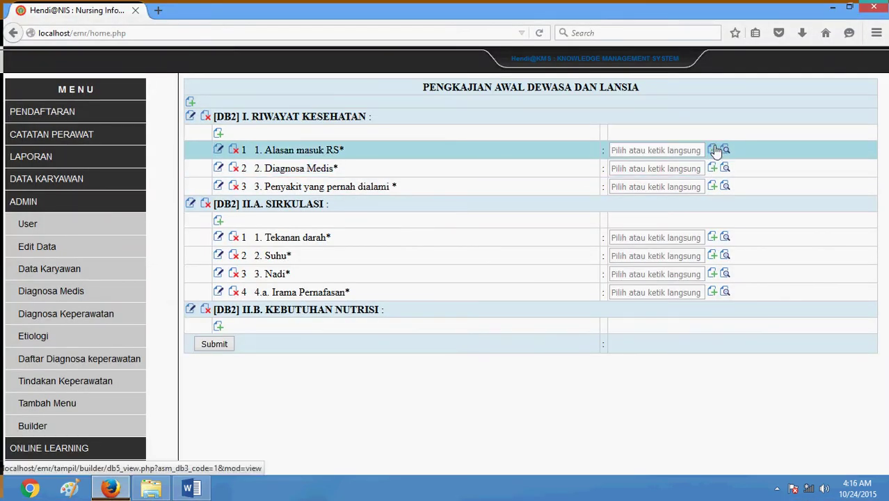
# Open the stored answer options list for the Alasan masuk RS row
pyautogui.click(713, 149)
pyautogui.scroll(-5, 389, 247)
pyautogui.scroll(5, 389, 247)
pyautogui.scroll(-10, 386, 233)
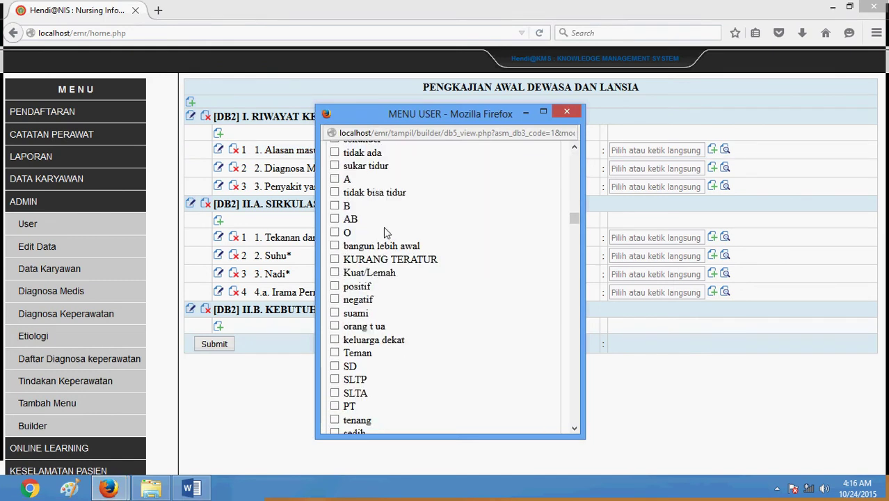
pyautogui.scroll(10, 386, 233)
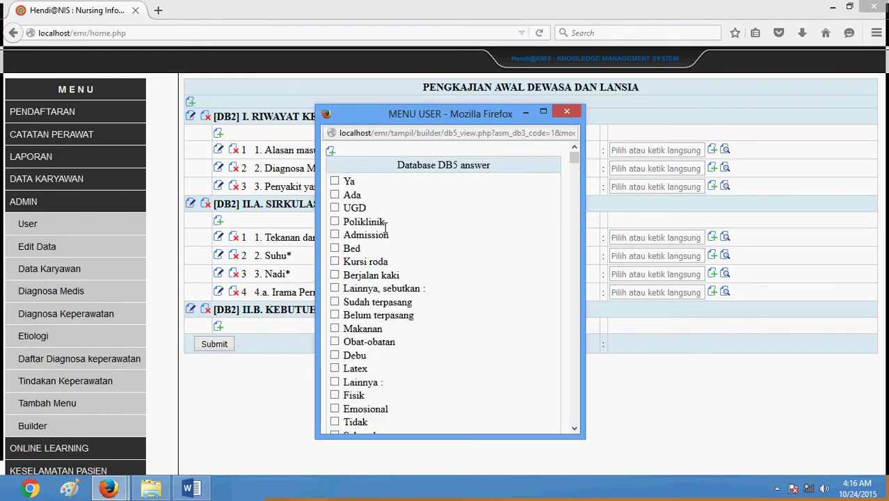
# Add 'Bubur' as a new answer option, check the list, and close it
pyautogui.click(331, 152)
pyautogui.click(370, 180)
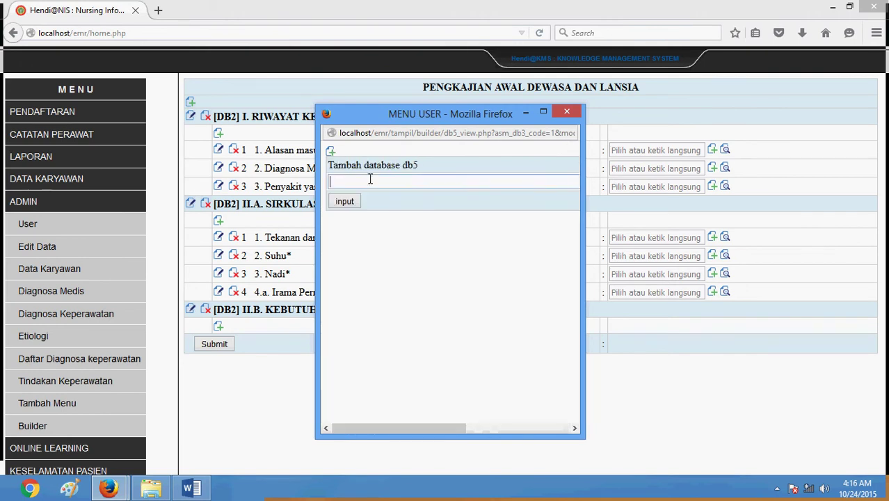
pyautogui.write('Bubur')
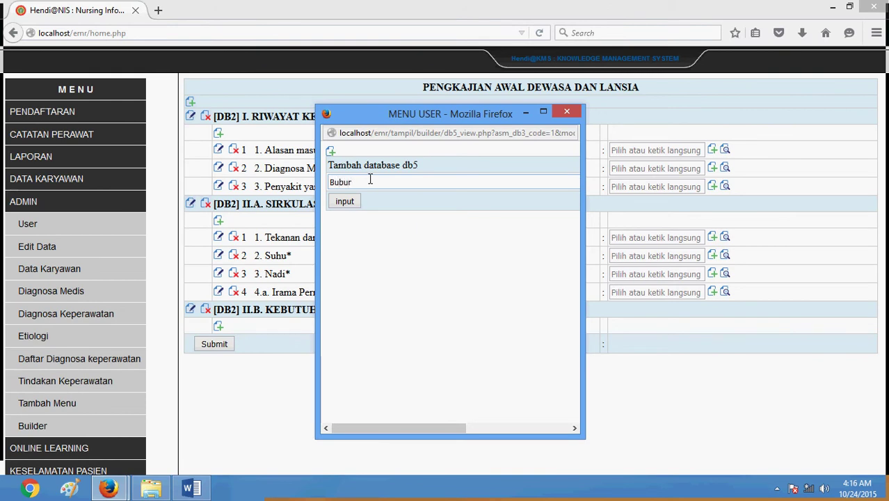
pyautogui.click(354, 201)
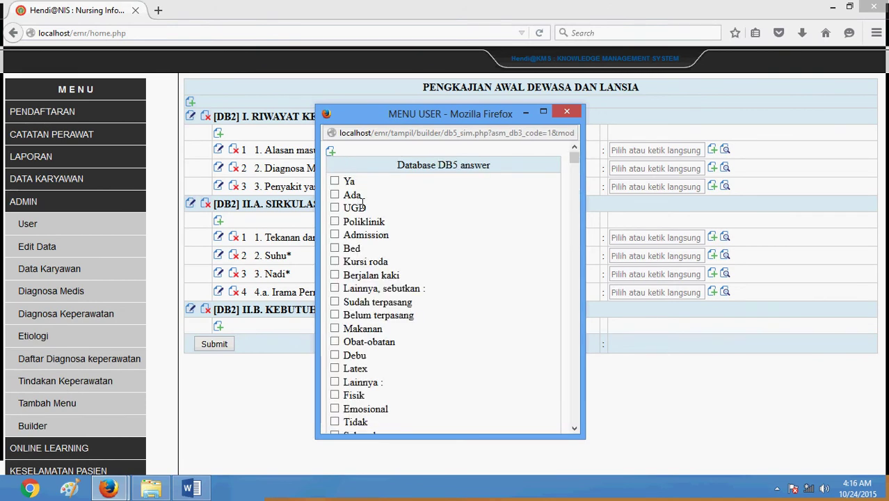
pyautogui.scroll(-15, 370, 230)
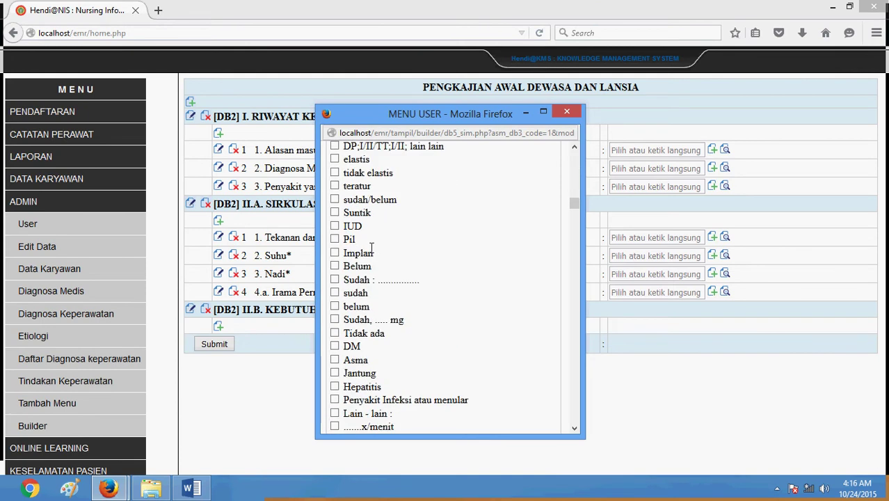
pyautogui.scroll(-20, 372, 252)
pyautogui.moveTo(575, 240); pyautogui.dragTo(575, 417)
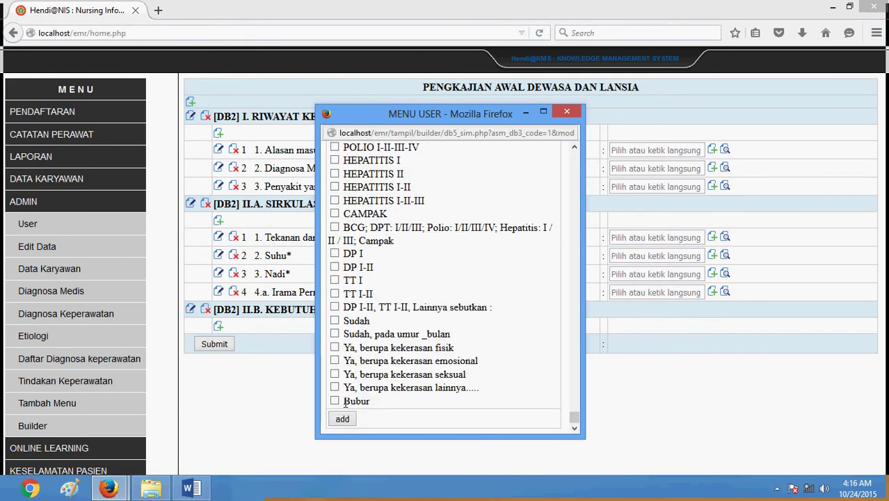
pyautogui.click(566, 112)
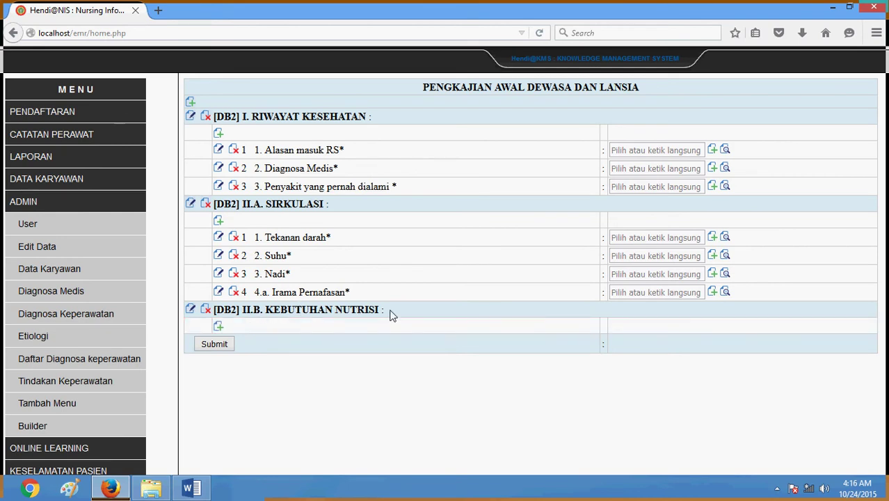
pyautogui.click(191, 487)
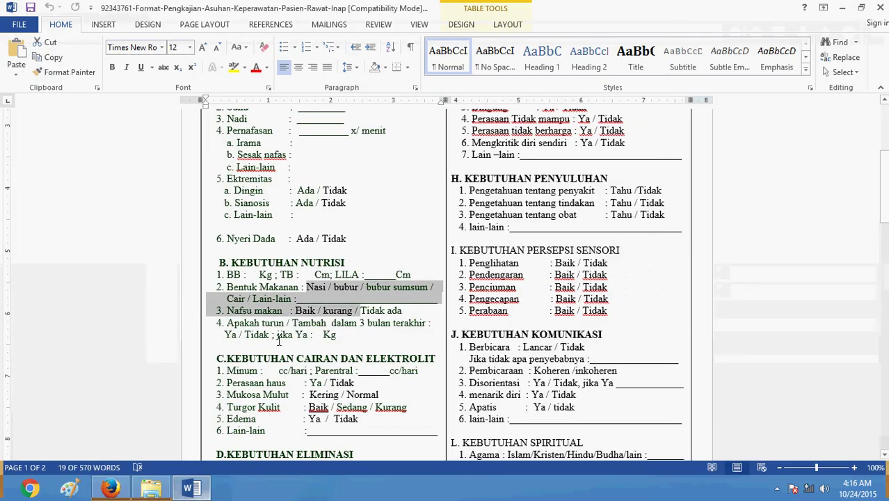
pyautogui.click(229, 274)
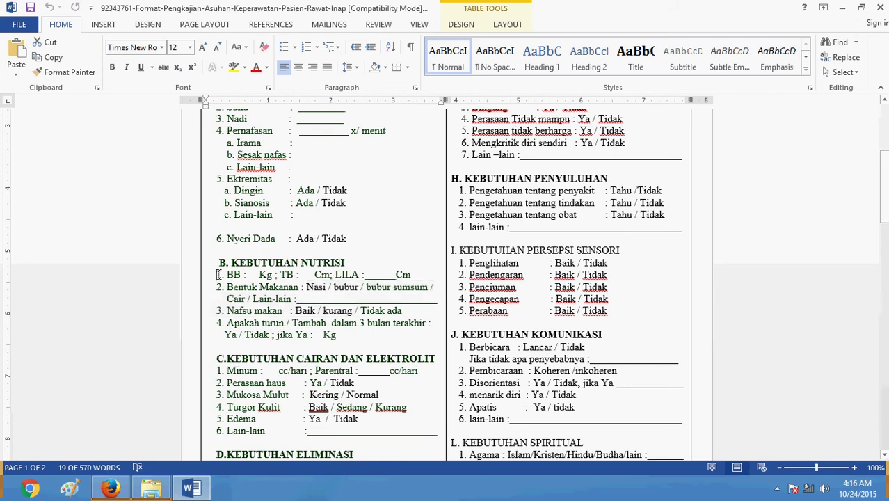
pyautogui.doubleClick(230, 274)
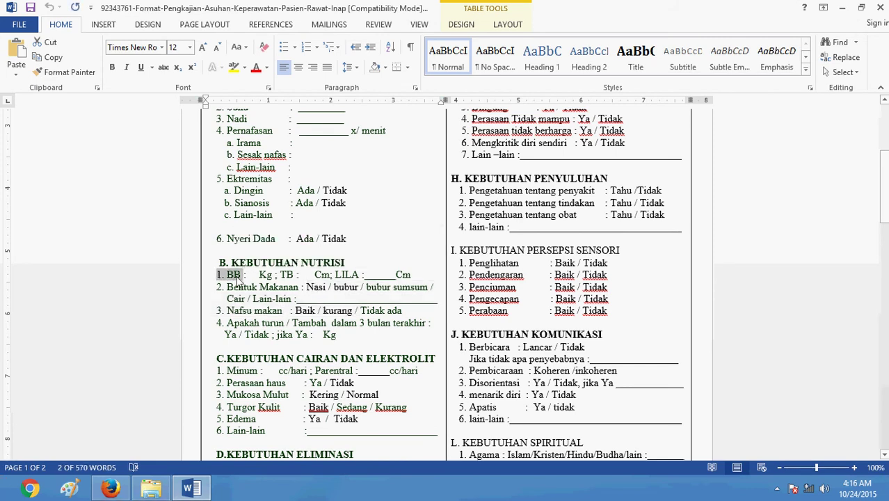
pyautogui.click(120, 486)
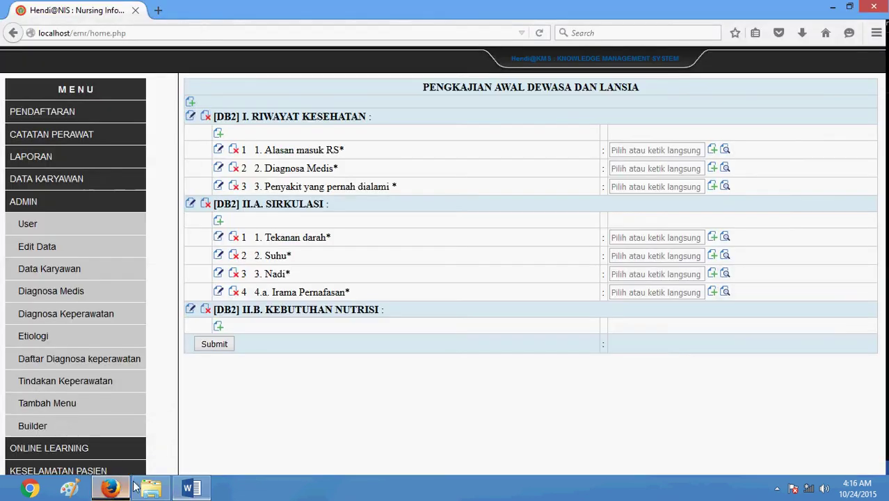
# Create item '1. Berat Barat' with Prioritas 1 and Mandatori ticked, and submit it
pyautogui.click(220, 328)
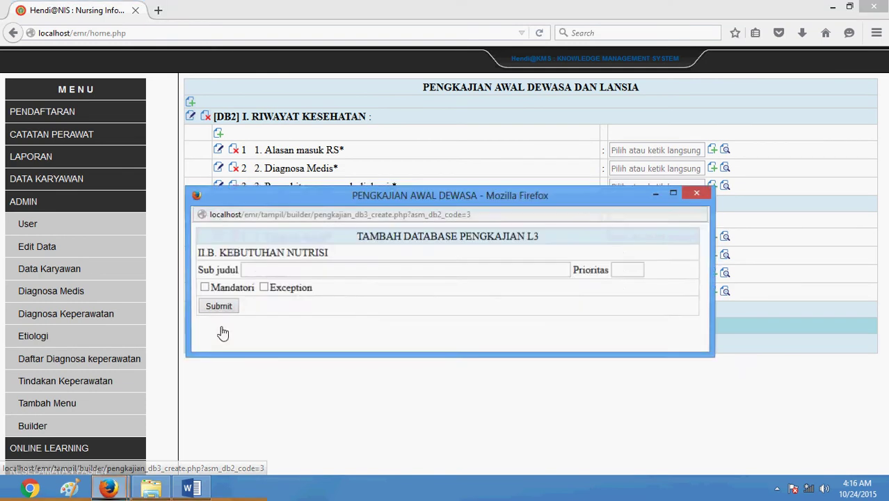
pyautogui.click(258, 267)
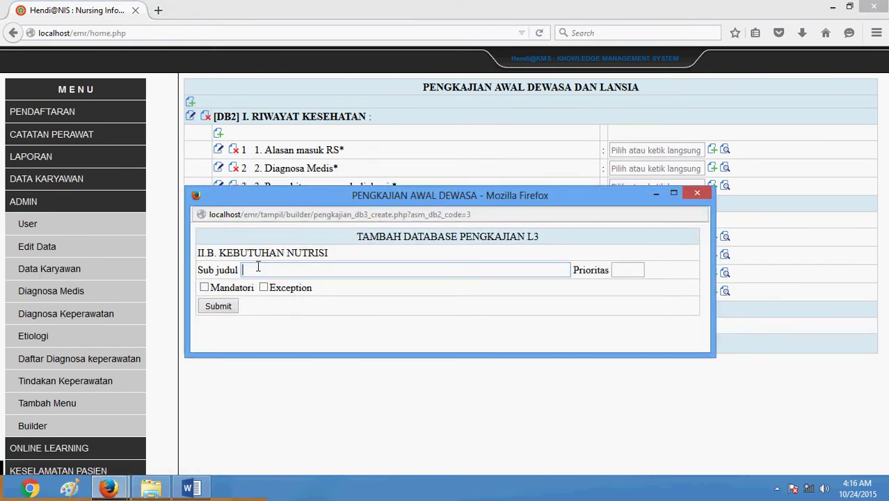
pyautogui.write('1. B')
pyautogui.press('BackSpace')
pyautogui.write('erat Bara')
pyautogui.write('t')
pyautogui.click(637, 273)
pyautogui.write('1')
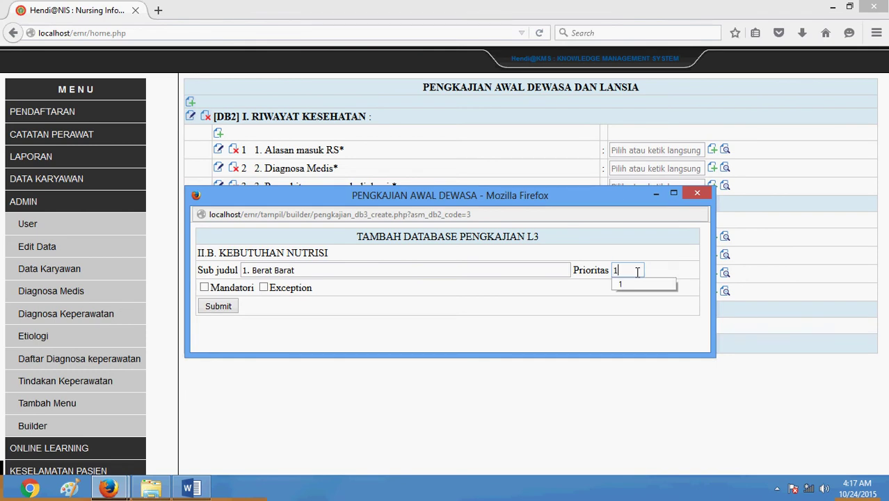
pyautogui.click(204, 288)
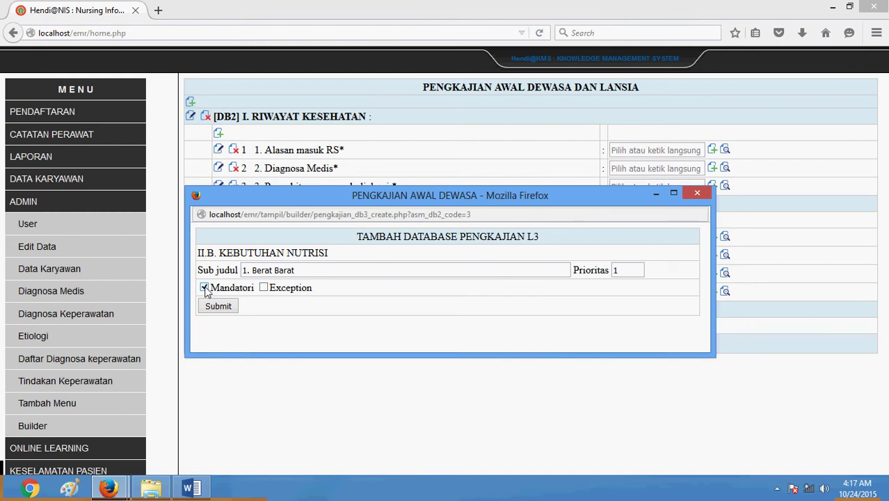
pyautogui.click(224, 307)
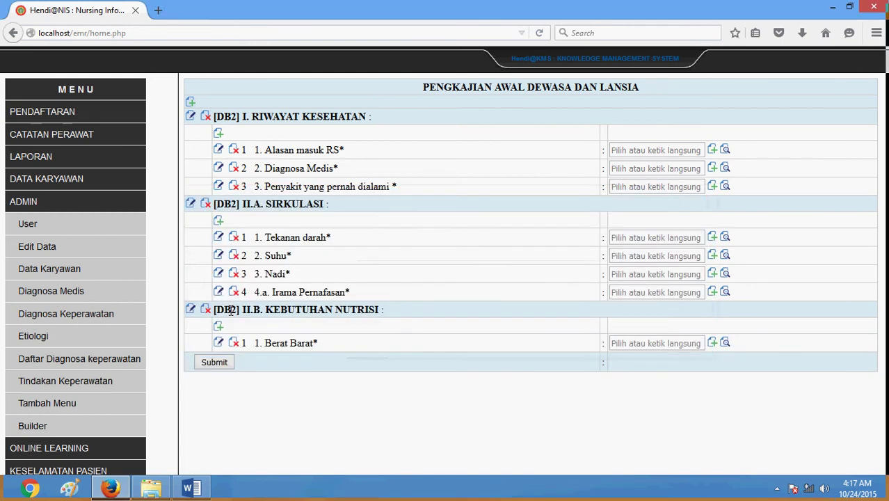
# Edit the Berat Barat item, tick Mandatori, and update it
pyautogui.click(680, 345)
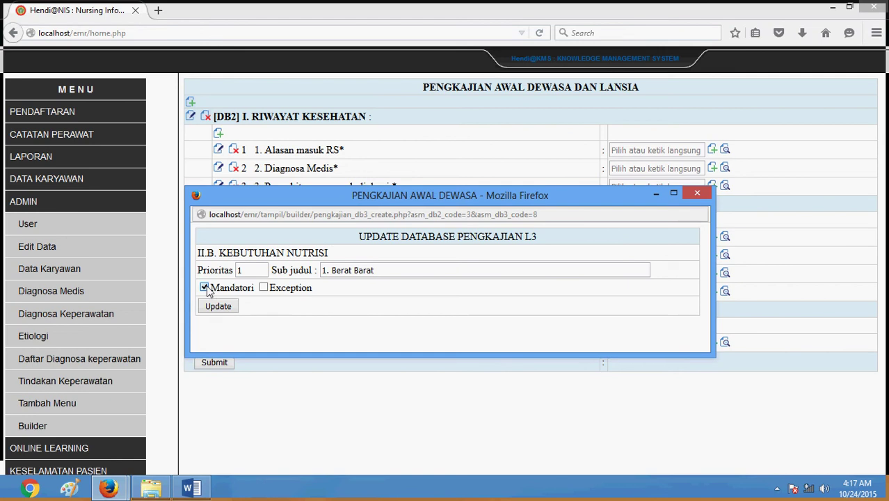
pyautogui.click(228, 310)
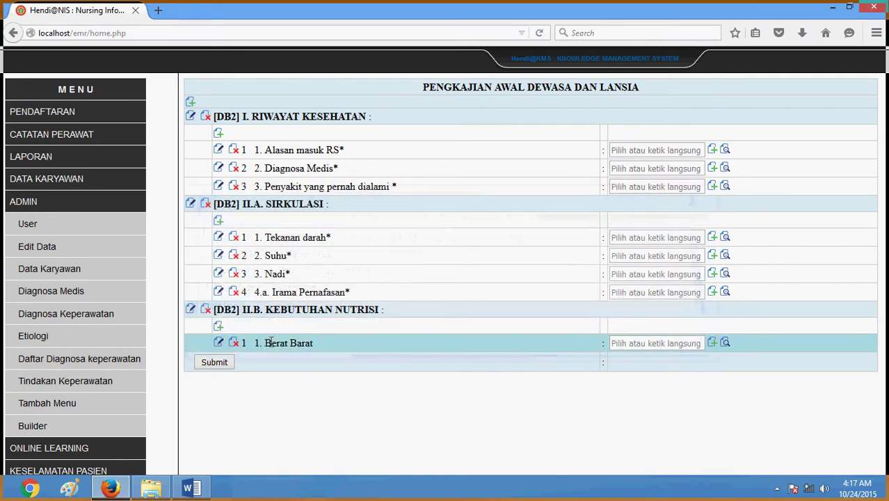
pyautogui.click(650, 345)
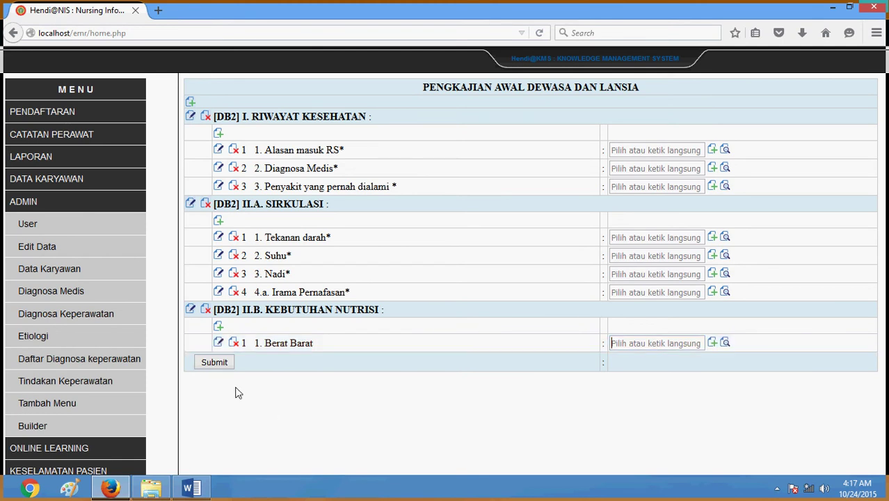
pyautogui.click(219, 344)
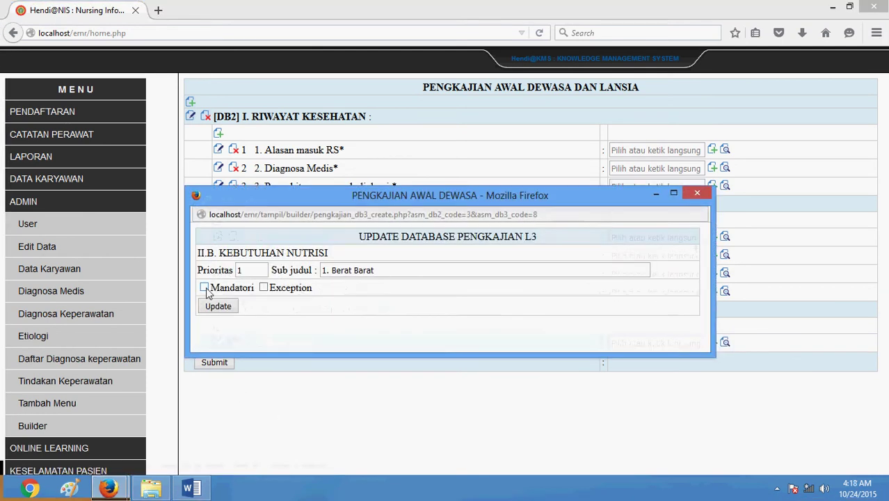
pyautogui.click(205, 287)
pyautogui.click(228, 306)
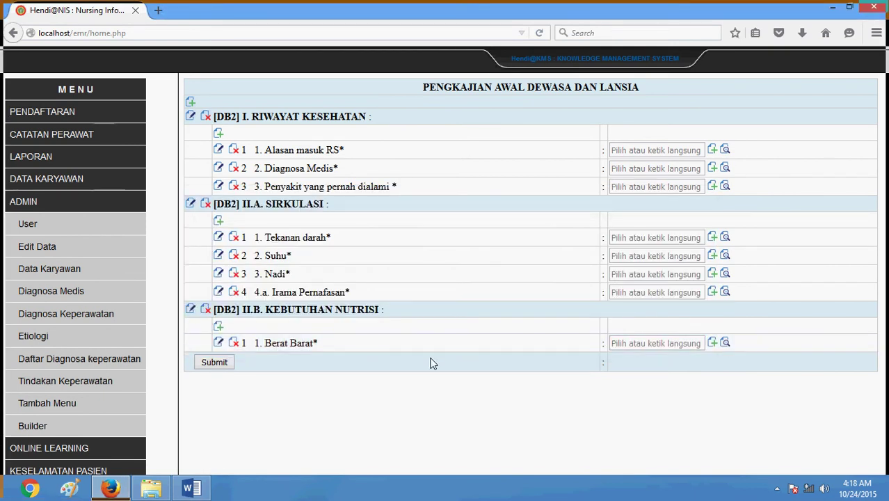
# Pick out TB as the next item in the Word form, then return to Firefox
pyautogui.click(191, 487)
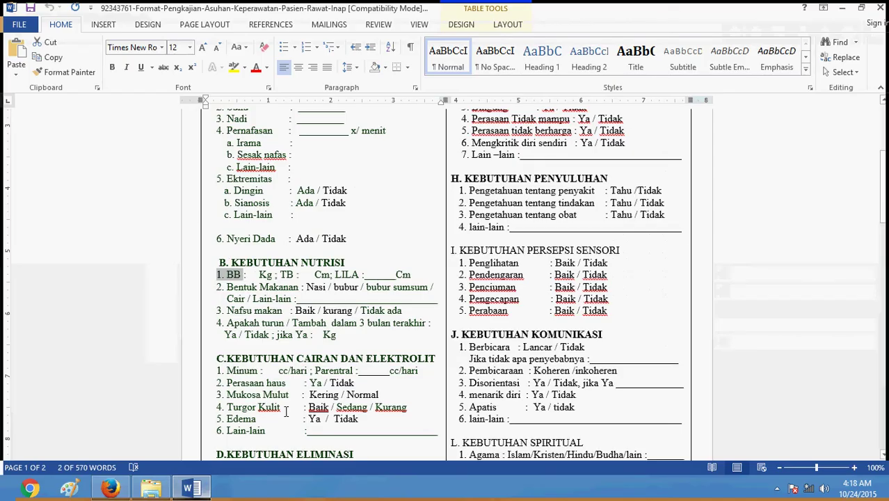
pyautogui.doubleClick(285, 275)
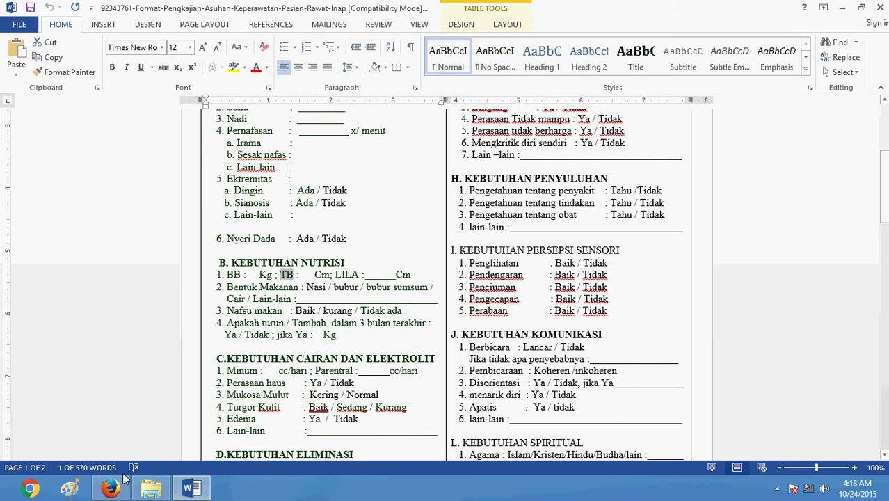
pyautogui.click(114, 491)
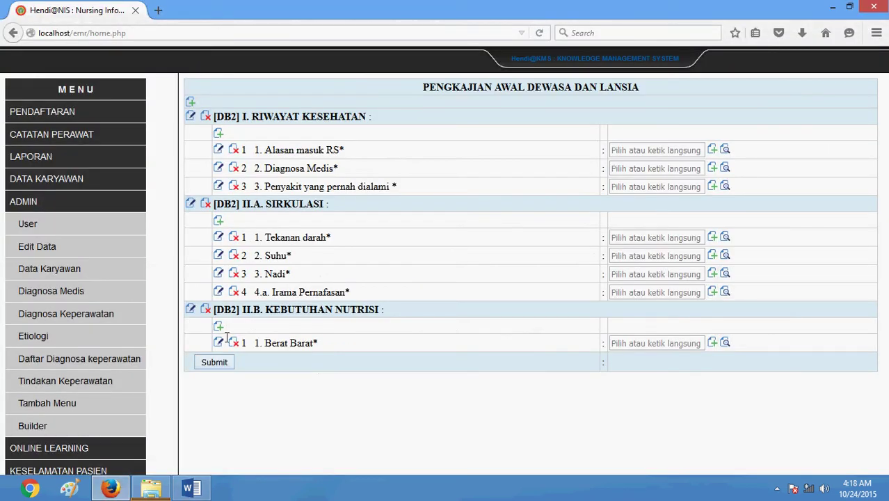
# Add '2. Tinggi Badan' as a mandatory II.B item with Prioritas 2 and submit
pyautogui.click(289, 327)
pyautogui.click(330, 265)
pyautogui.write('TB')
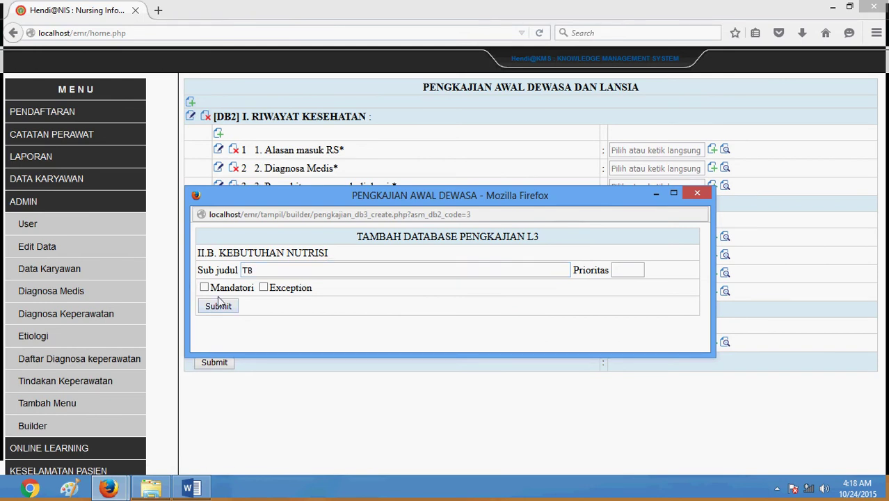
pyautogui.click(203, 288)
pyautogui.press('Home')
pyautogui.write('2. Tingn')
pyautogui.press('BackSpace')
pyautogui.write('ggi')
pyautogui.press('End')
pyautogui.write('adan')
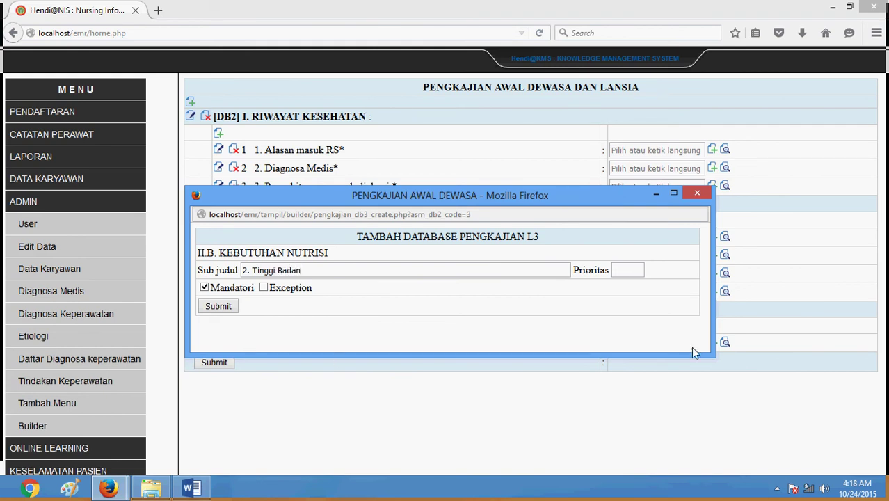
pyautogui.click(632, 267)
pyautogui.write('2')
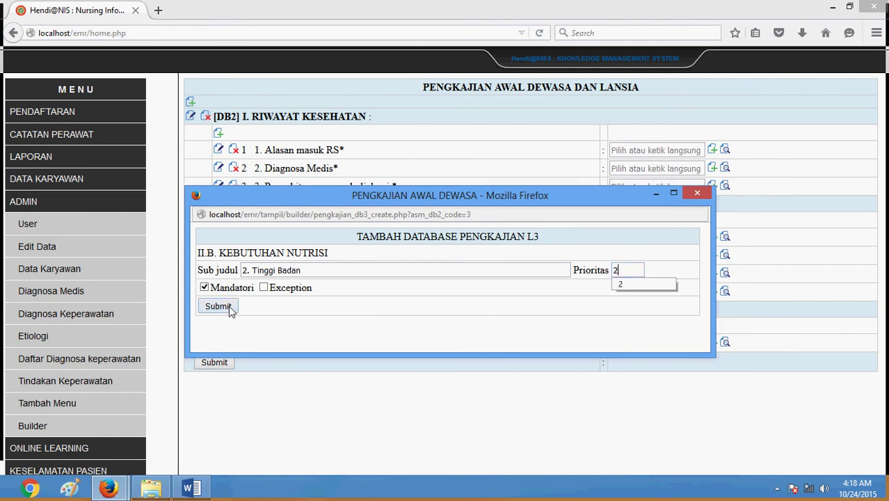
pyautogui.click(218, 307)
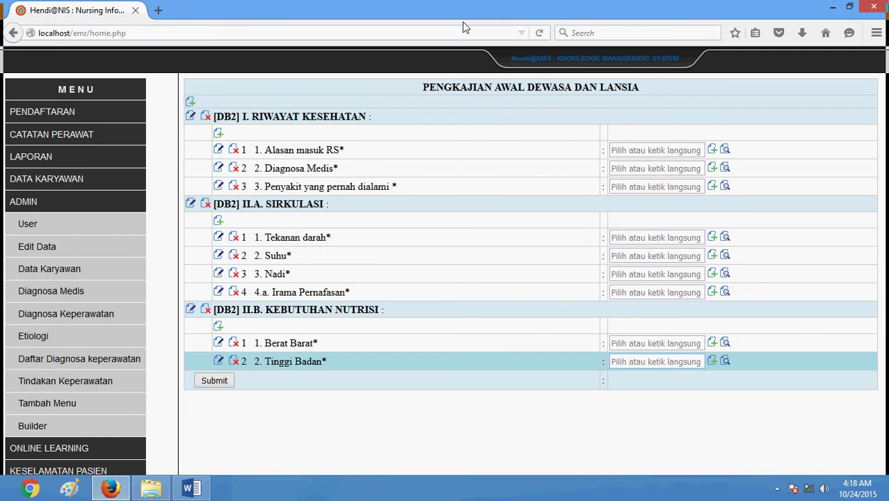
# Locate and select 'Bentuk Makanan' in the Word form, then return to Firefox
pyautogui.click(188, 491)
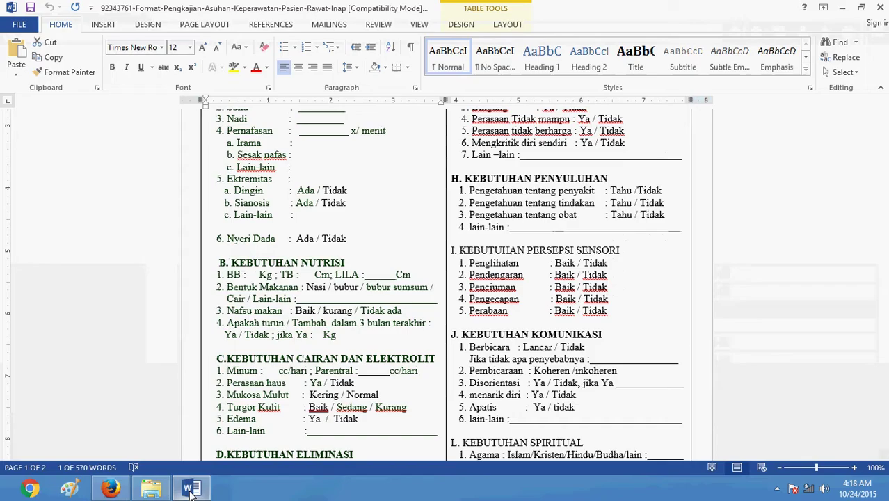
pyautogui.scroll(-3, 390, 300)
pyautogui.scroll(-8, 390, 301)
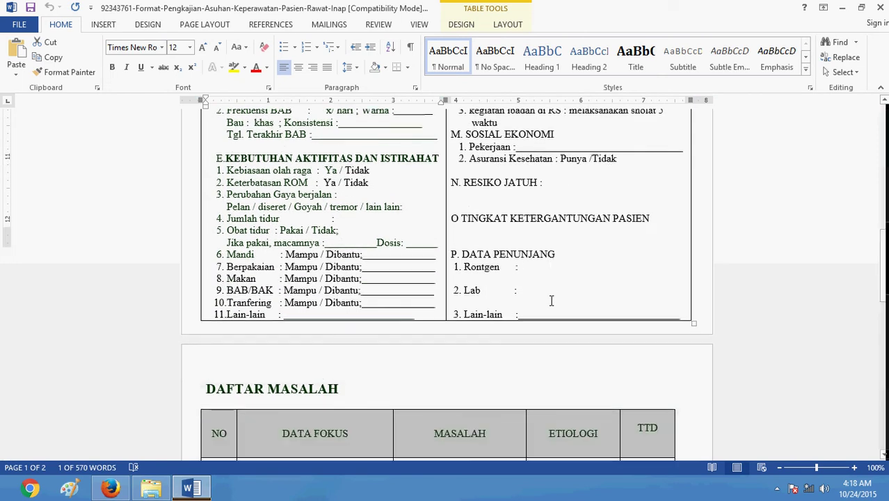
pyautogui.scroll(-6, 551, 301)
pyautogui.scroll(7, 551, 301)
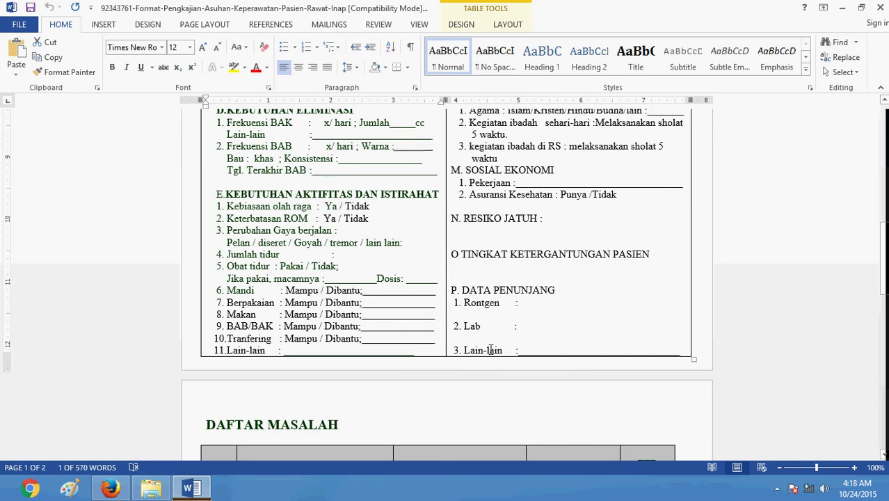
pyautogui.scroll(8, 409, 321)
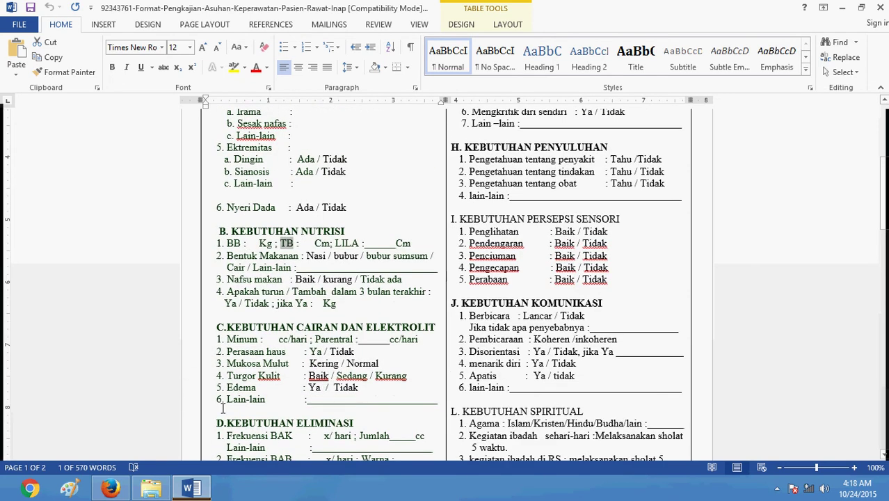
pyautogui.scroll(1, 369, 343)
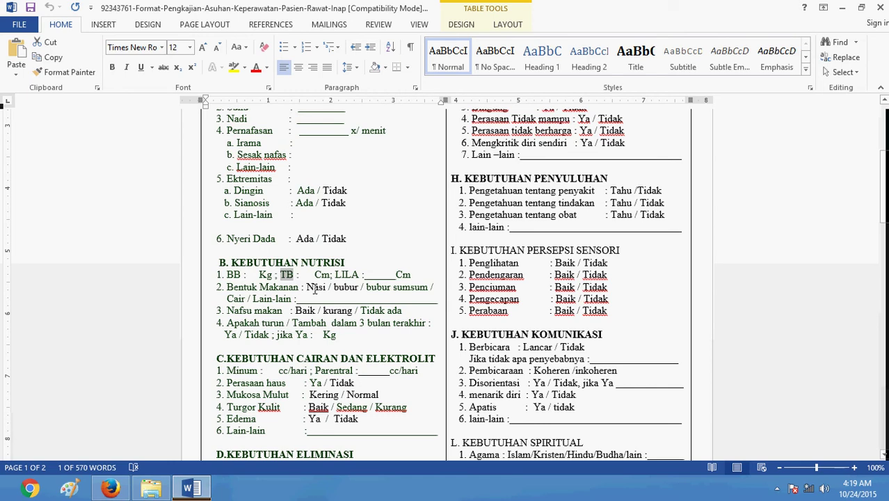
pyautogui.click(227, 287)
pyautogui.moveTo(228, 286); pyautogui.dragTo(285, 287)
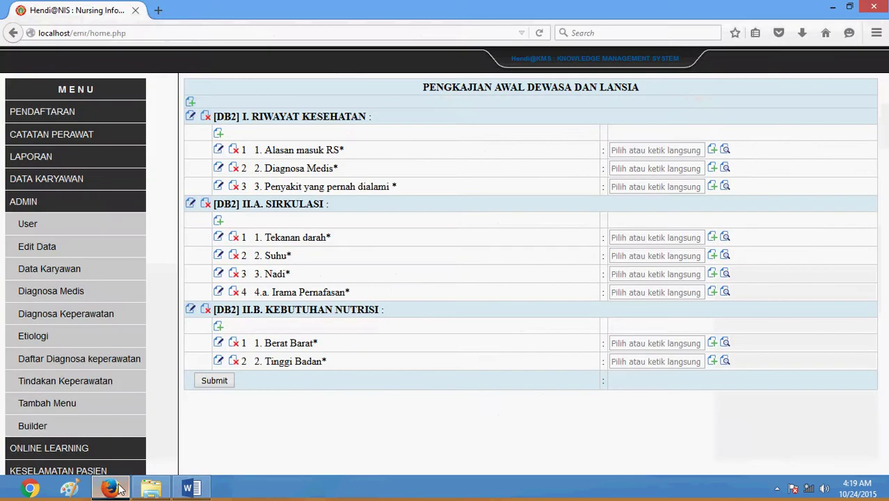
pyautogui.click(110, 489)
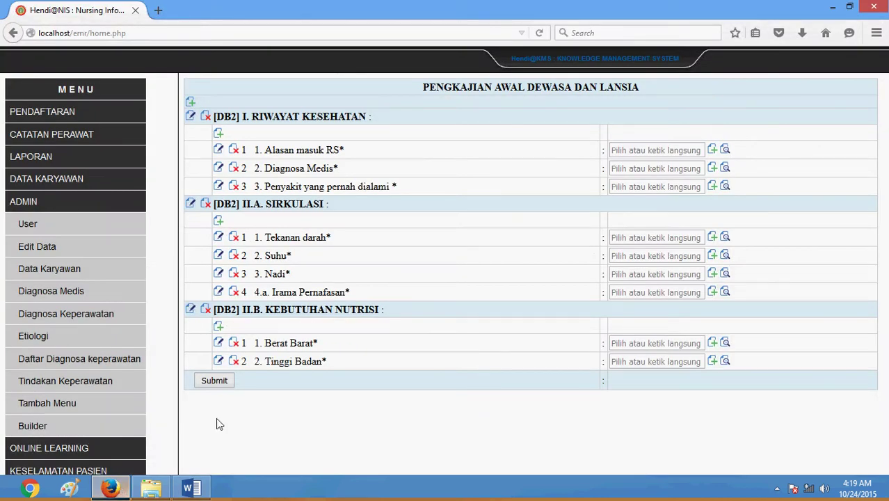
# Add the nutrition item '4. Bentuk Makanan' with Mandatori ticked
pyautogui.click(218, 326)
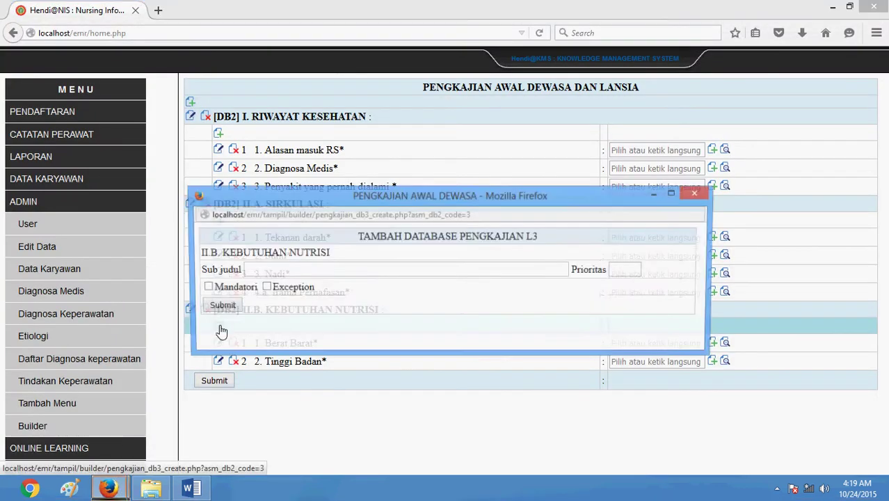
pyautogui.click(268, 270)
pyautogui.write('4')
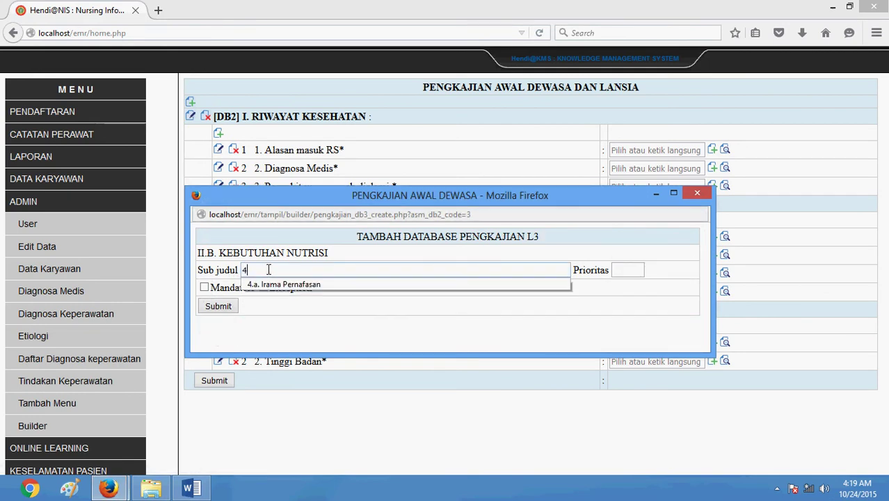
pyautogui.write('. Bentuk Makanan')
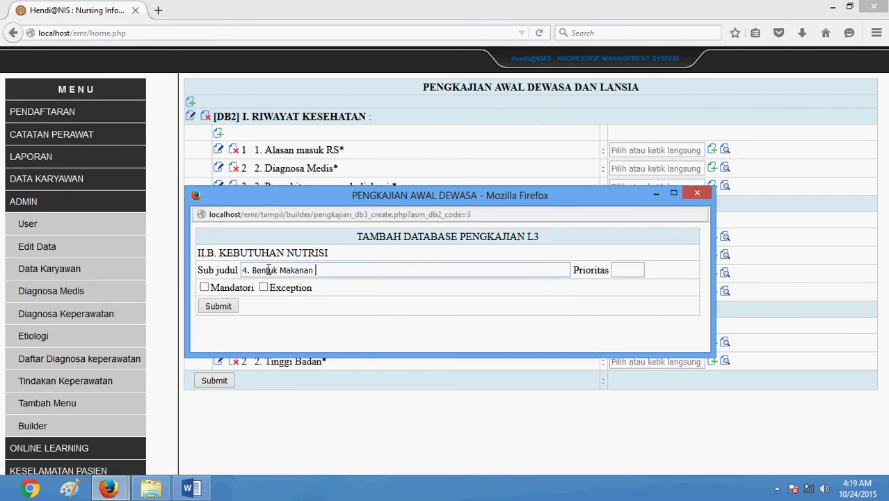
pyautogui.click(204, 287)
pyautogui.click(209, 309)
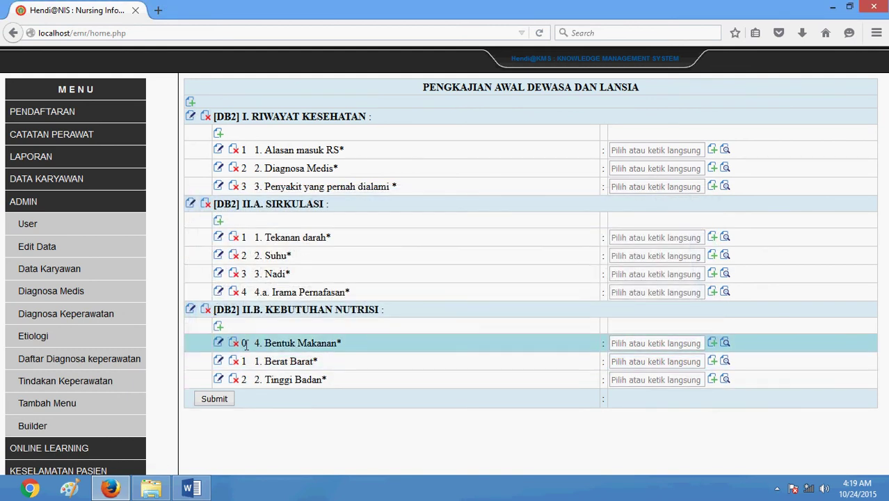
# Change Bentuk Makanan's priority from 0 to 4 so it follows Tinggi Badan
pyautogui.doubleClick(244, 342)
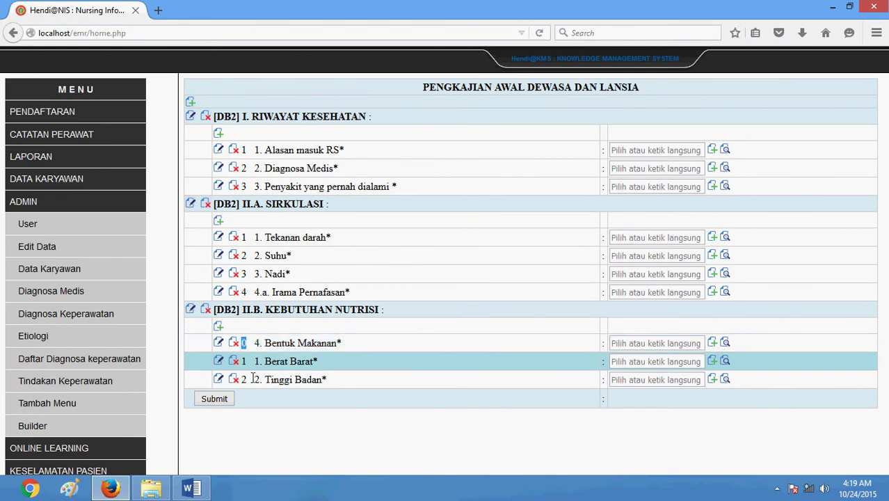
pyautogui.click(218, 342)
pyautogui.moveTo(245, 271); pyautogui.dragTo(224, 266)
pyautogui.write('4')
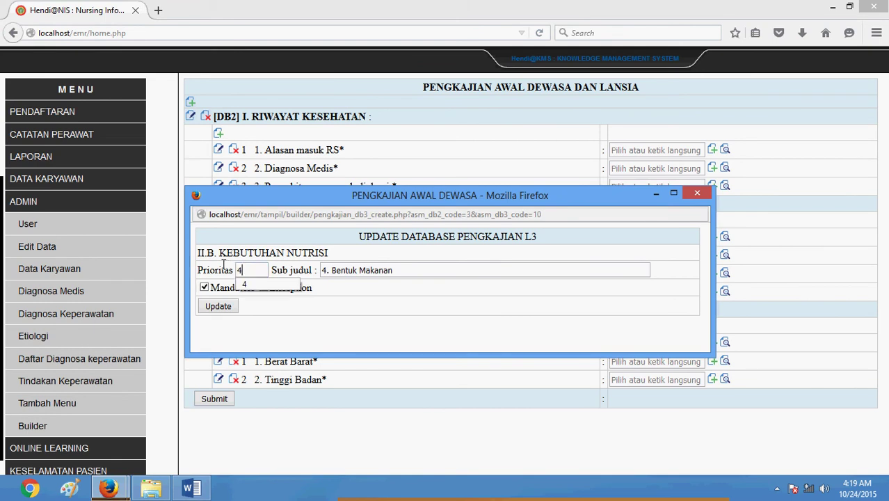
pyautogui.click(219, 306)
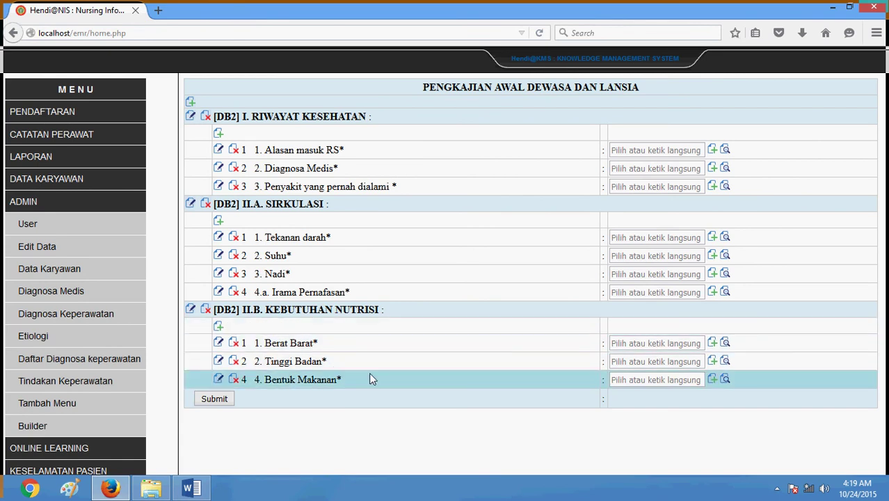
# Add mandatory item '3. LILA' with priority 3, then return to the Word form
pyautogui.click(217, 325)
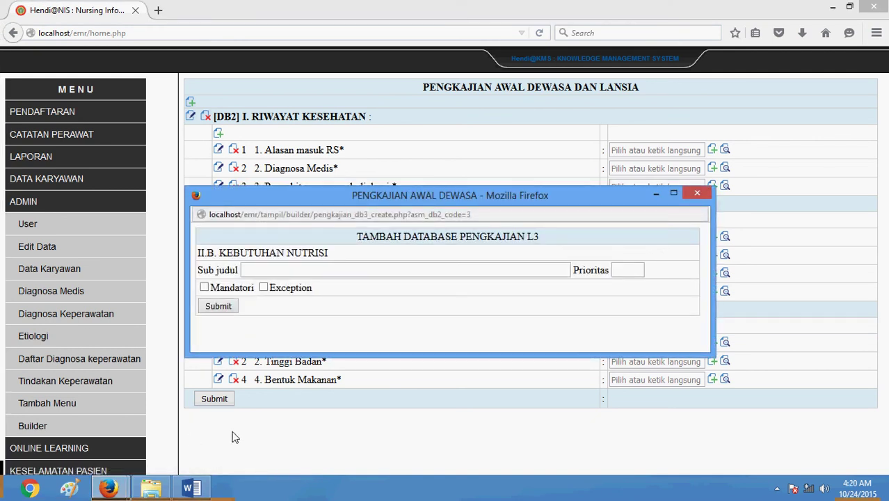
pyautogui.click(274, 271)
pyautogui.write('3. LILA')
pyautogui.click(204, 288)
pyautogui.click(628, 269)
pyautogui.write('3')
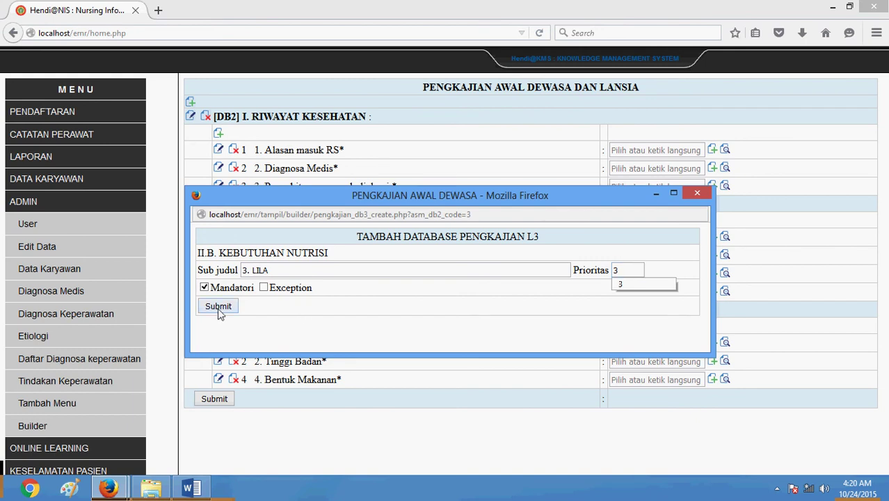
pyautogui.click(218, 307)
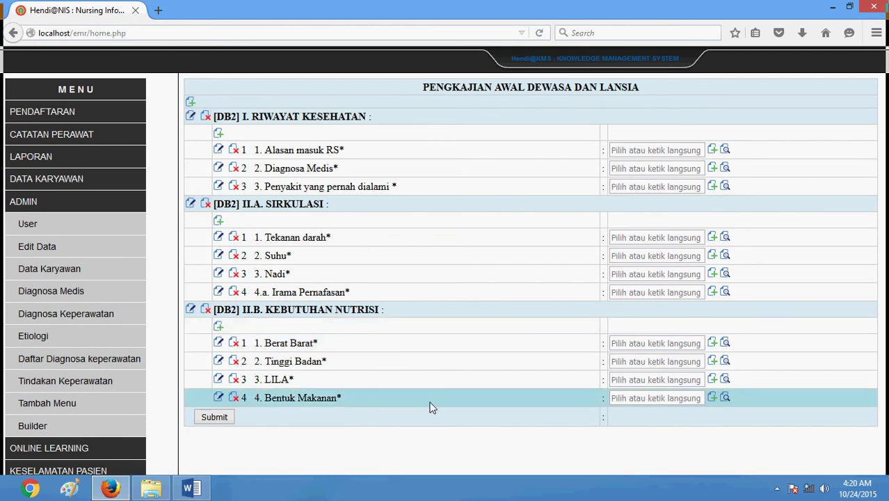
pyautogui.click(109, 488)
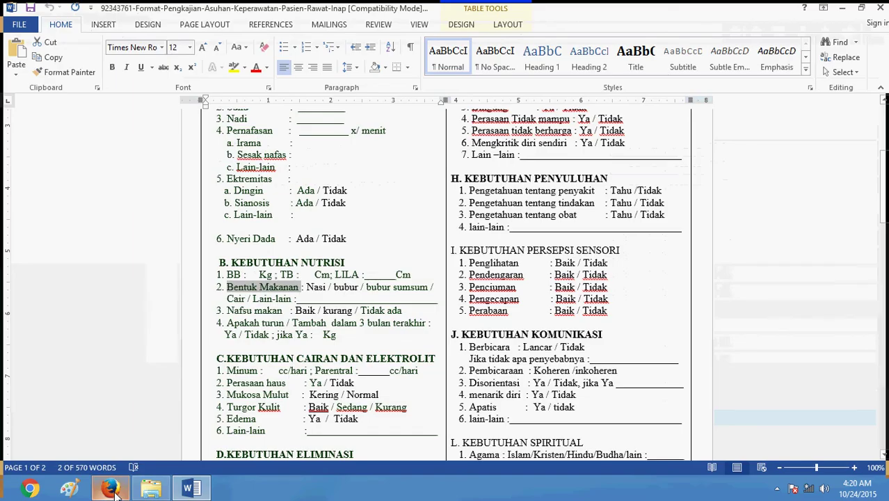
# Select the 'Nasi' food option under Bentuk Makanan in Word, then return to Firefox
pyautogui.click(306, 288)
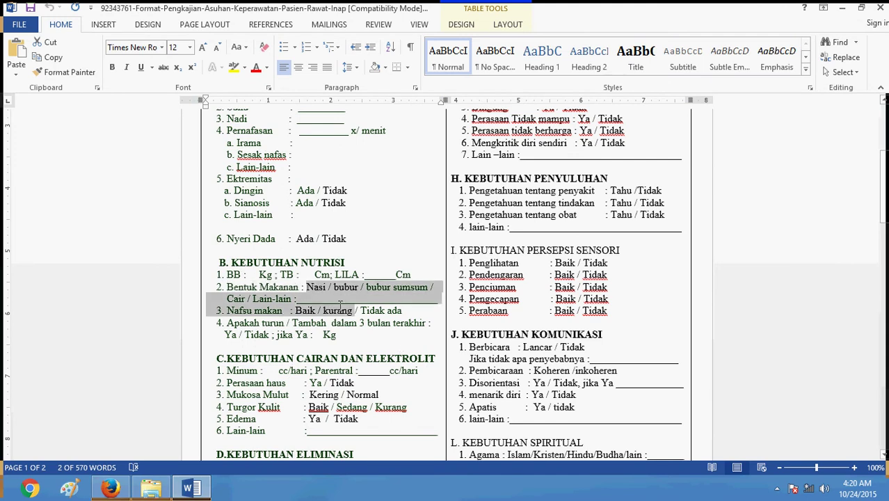
pyautogui.click(308, 287)
pyautogui.doubleClick(308, 288)
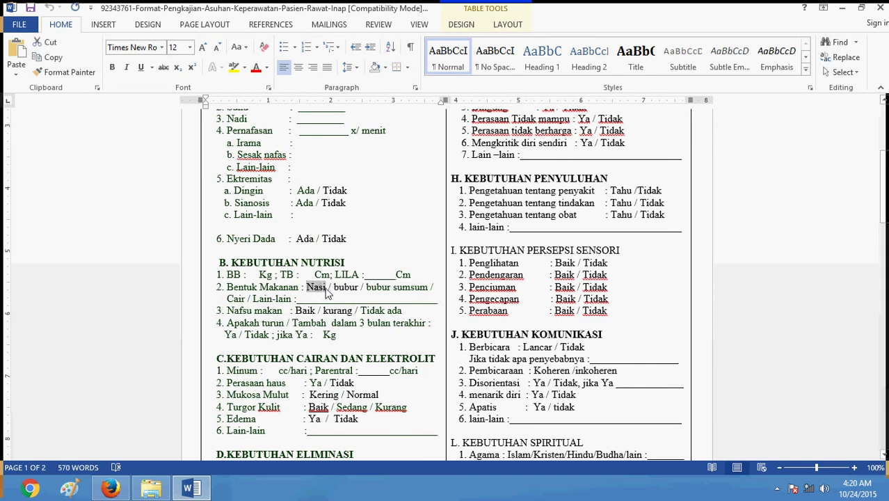
pyautogui.click(110, 489)
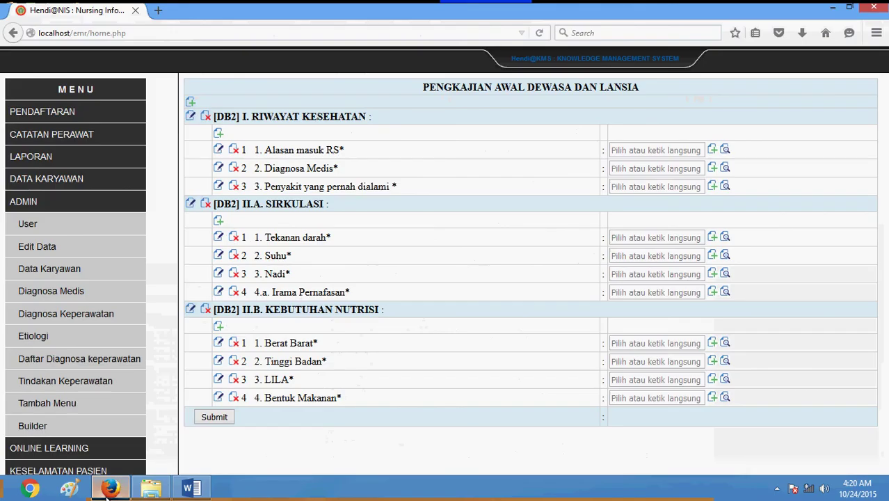
# In Bentuk Makanan's answer options, submit a new database answer 'Hasil'
pyautogui.click(725, 397)
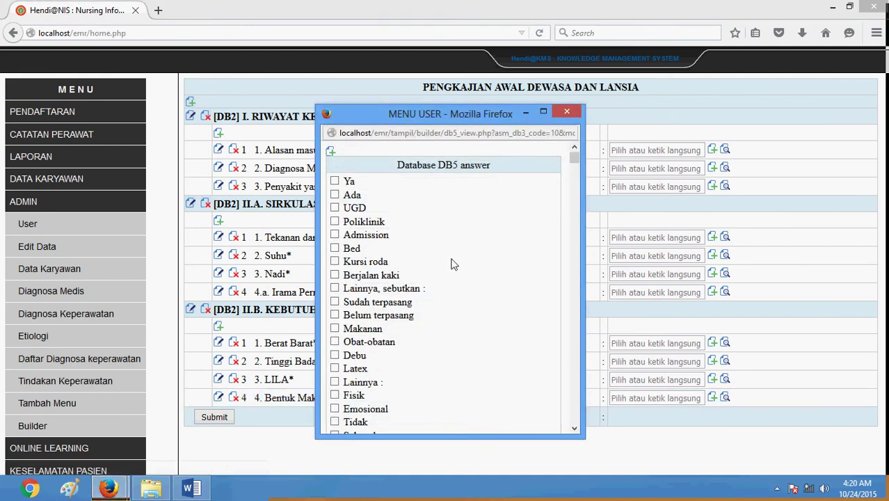
pyautogui.scroll(-7, 452, 263)
pyautogui.scroll(7, 405, 212)
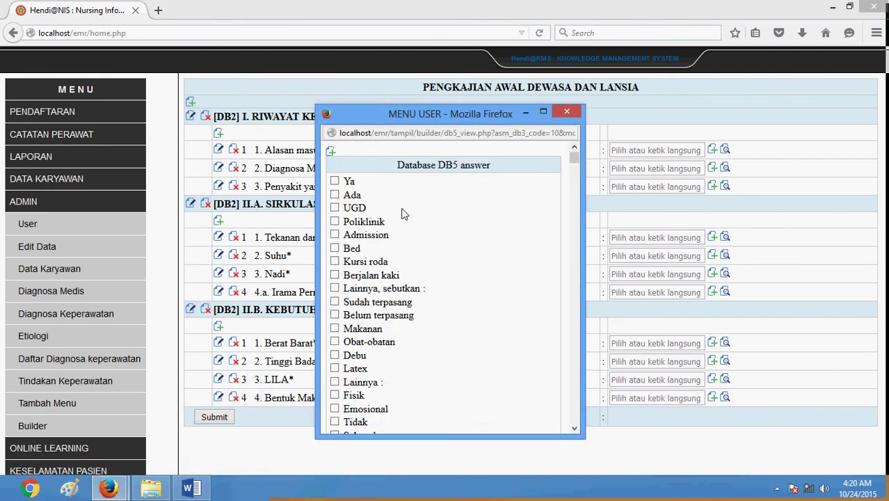
pyautogui.click(330, 151)
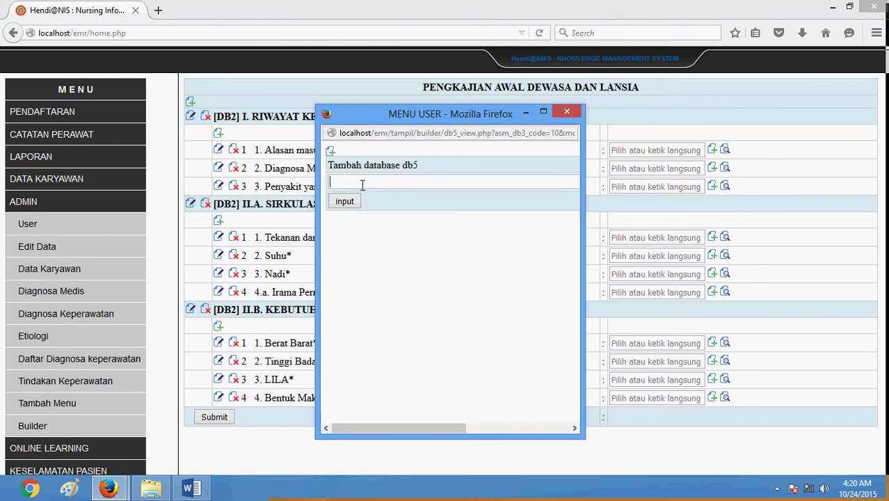
pyautogui.write('Hasil')
pyautogui.click(348, 201)
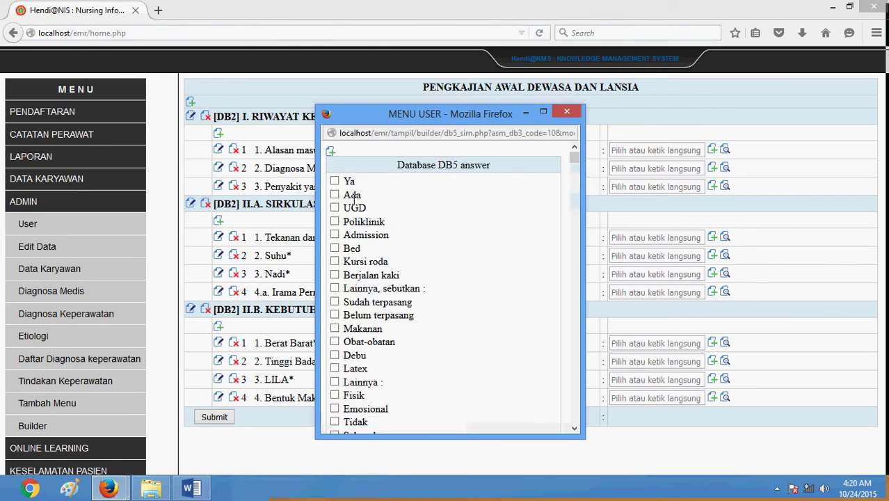
# Attach Bubur and Nasi as Bentuk Makanan answer options, then return to Word
pyautogui.moveTo(573, 161); pyautogui.dragTo(599, 432)
pyautogui.click(334, 387)
pyautogui.click(334, 401)
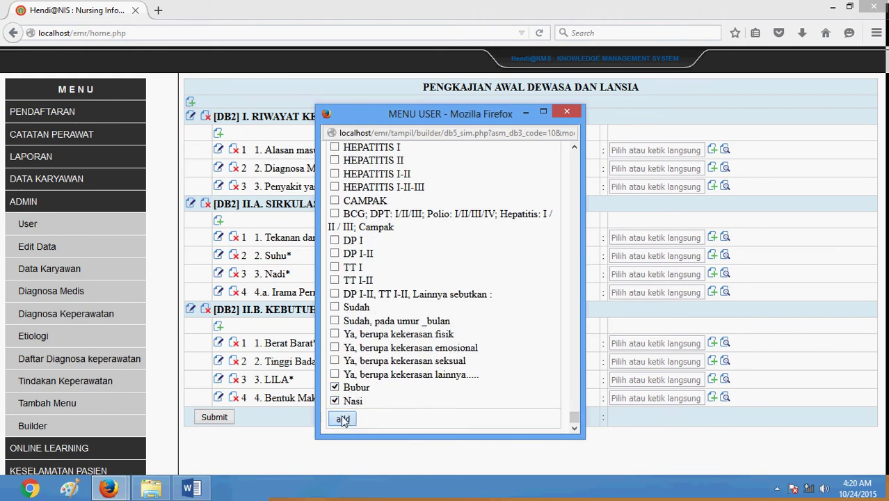
pyautogui.click(342, 419)
pyautogui.click(191, 488)
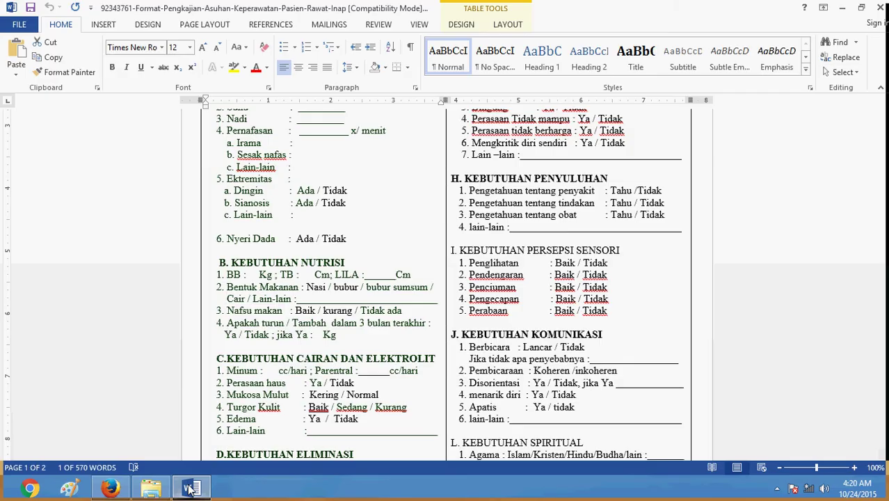
# Select 'bubur sumsum' in item 2 of the Word form, then go back to Firefox
pyautogui.moveTo(361, 287); pyautogui.dragTo(416, 289)
pyautogui.click(403, 294)
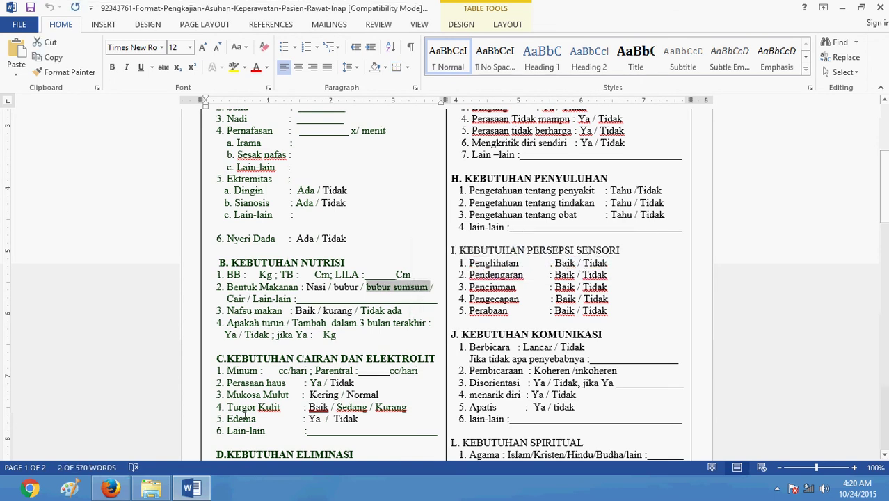
pyautogui.click(117, 491)
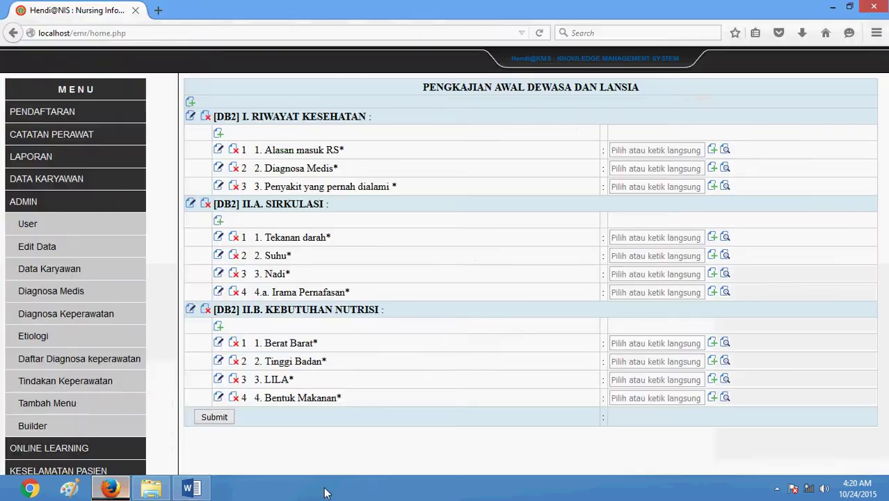
# Enter 'Bubur sumsum' as a new Bentuk Makanan answer, capitalising its first letter
pyautogui.click(725, 397)
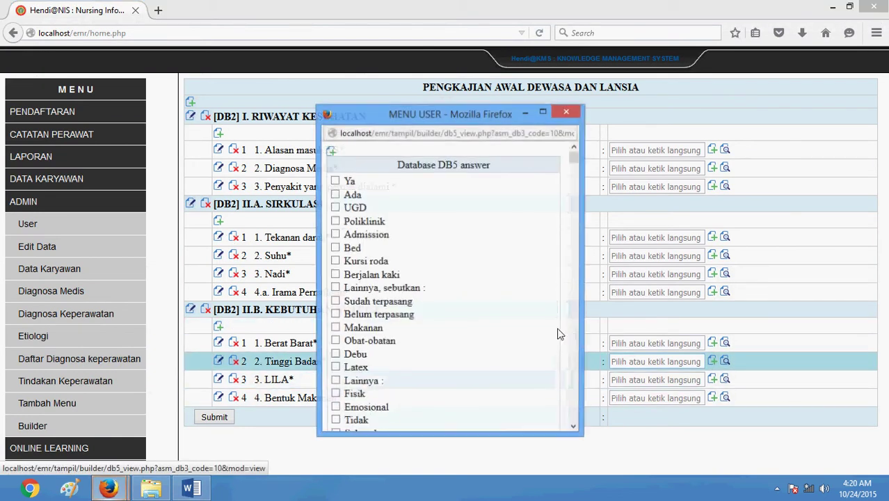
pyautogui.click(331, 152)
pyautogui.click(388, 183)
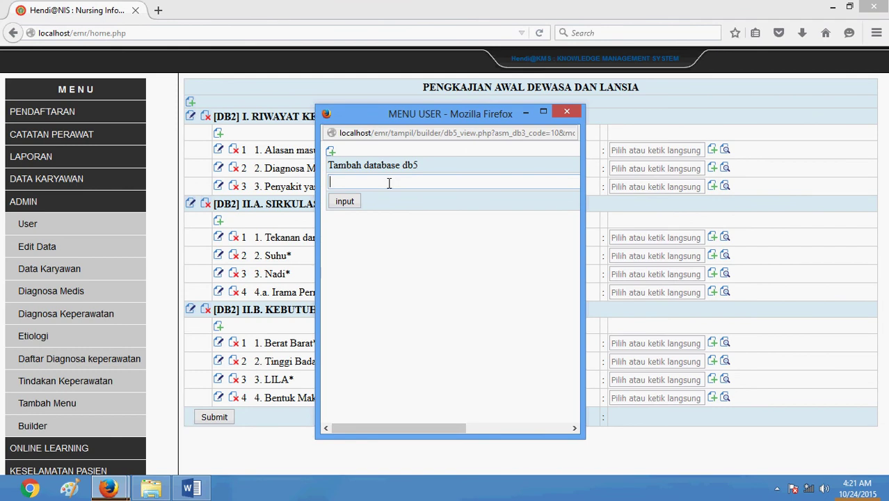
pyautogui.write('bubur sumsum')
pyautogui.click(337, 181)
pyautogui.press('BackSpace')
pyautogui.write('B')
pyautogui.press('End')
# Save 'Bubur sumsum' as a new answer and tick it for Bentuk Makanan
pyautogui.click(345, 200)
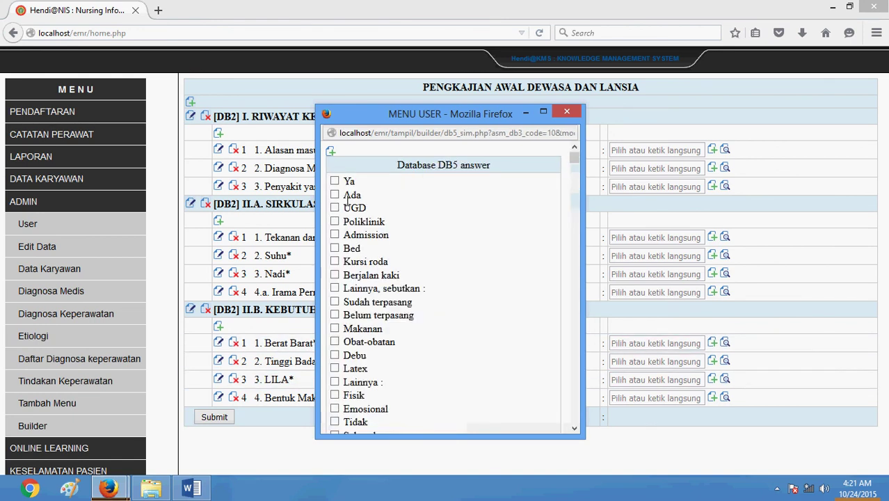
pyautogui.scroll(-10, 423, 256)
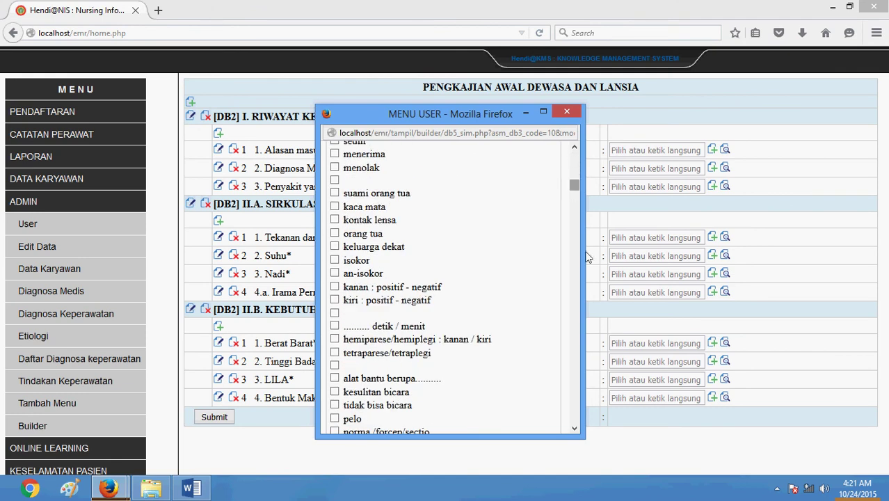
pyautogui.scroll(-10, 361, 410)
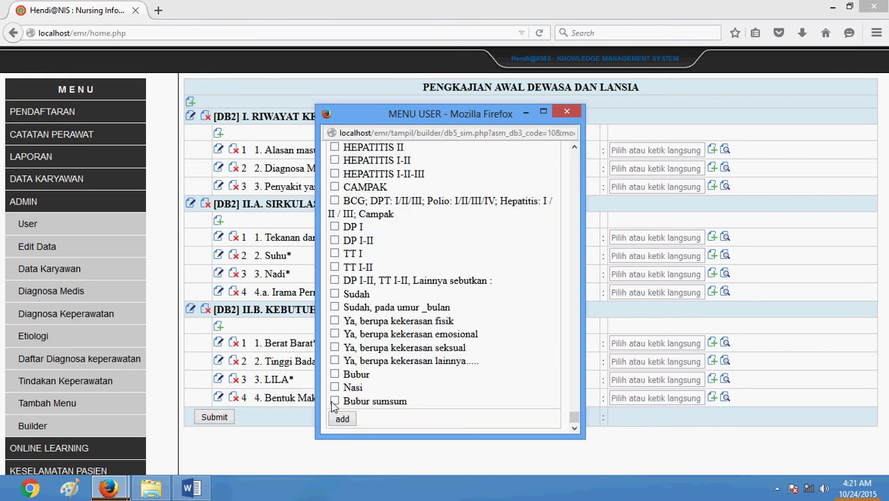
pyautogui.click(335, 401)
# Find 'cair' in the answer list, tick it, and attach the ticked options
pyautogui.scroll(15, 422, 340)
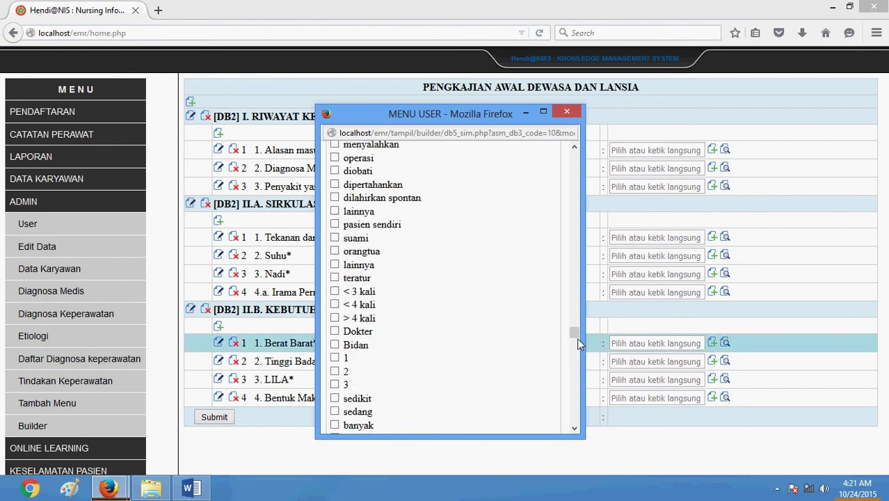
pyautogui.moveTo(576, 337); pyautogui.dragTo(581, 257)
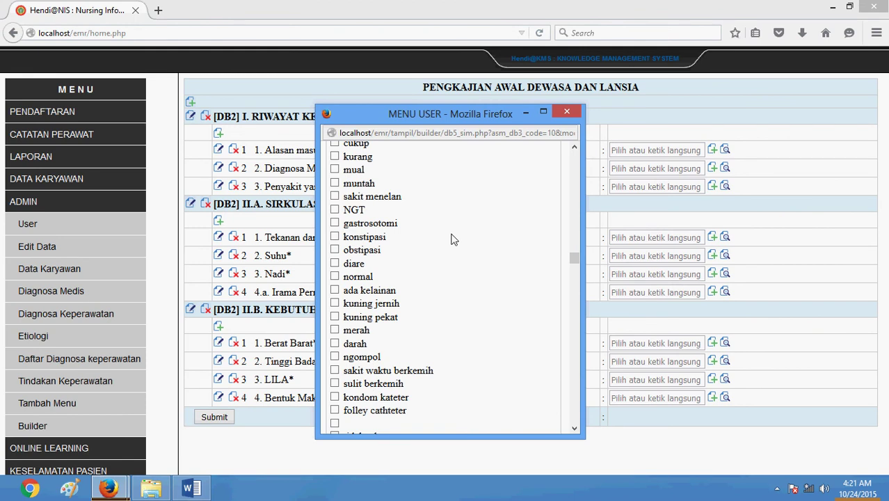
pyautogui.hotkey('ctrl', 'f')
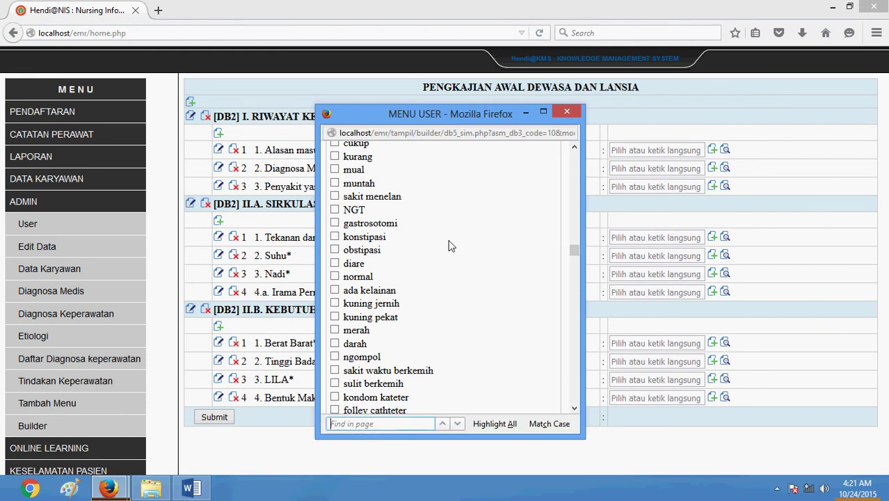
pyautogui.write('cair')
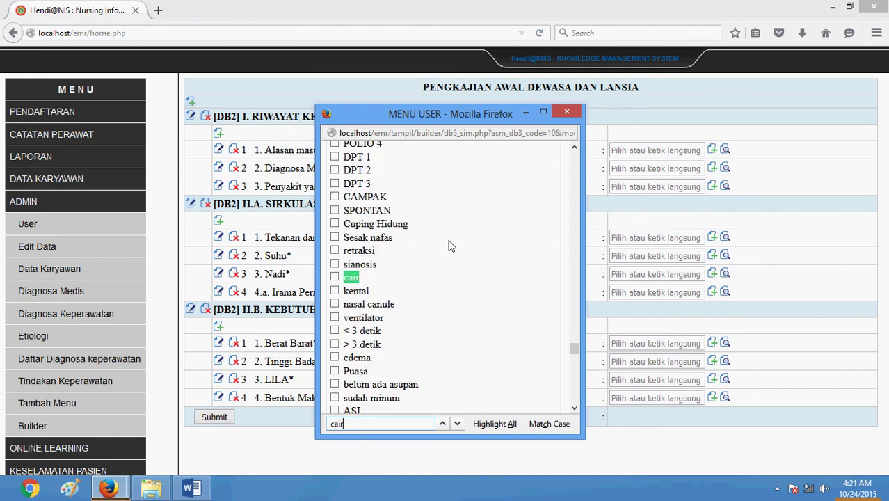
pyautogui.click(336, 278)
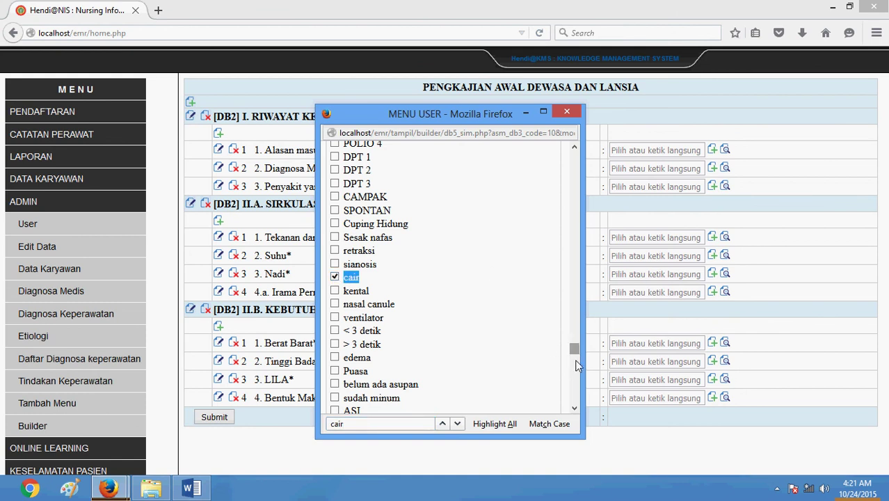
pyautogui.moveTo(574, 348); pyautogui.dragTo(576, 408)
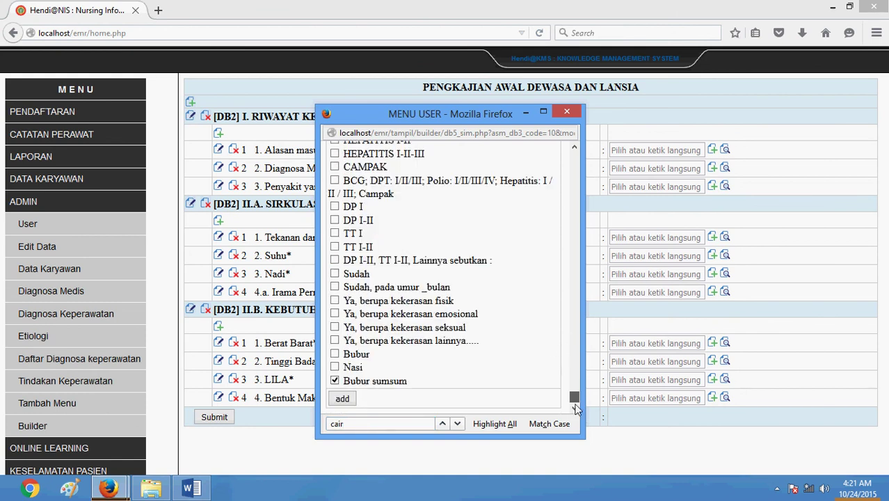
pyautogui.click(343, 399)
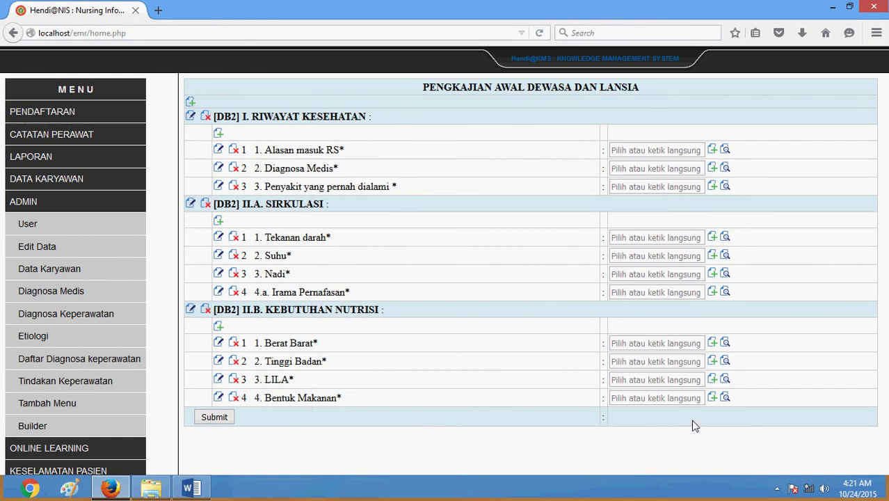
# Tick 'Lainnya :' in Bentuk Makanan's answer options and attach it
pyautogui.click(723, 398)
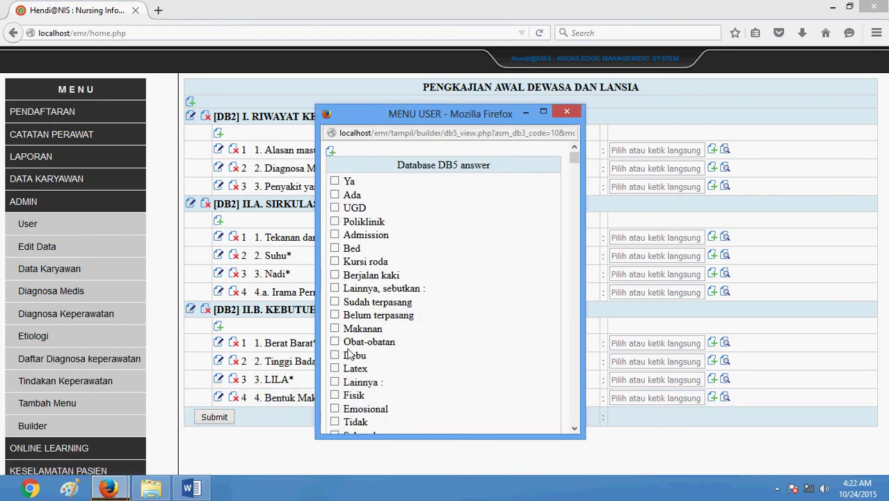
pyautogui.click(335, 382)
pyautogui.moveTo(575, 158); pyautogui.dragTo(580, 428)
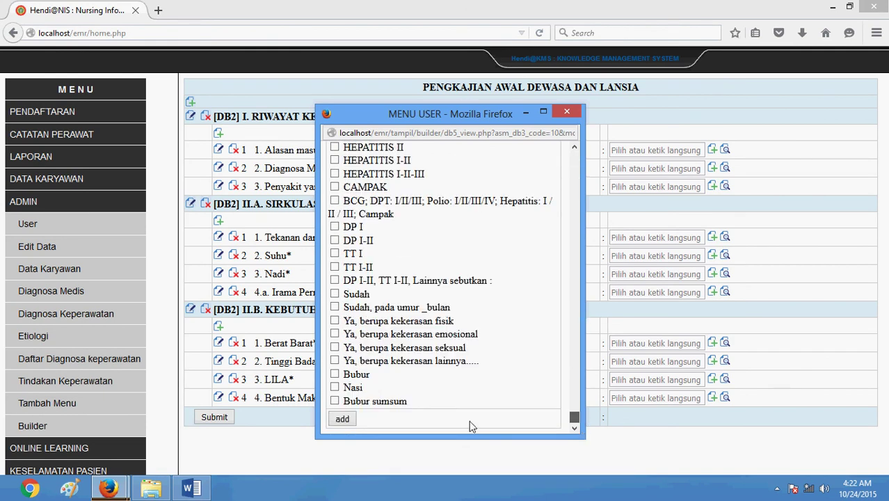
pyautogui.click(342, 418)
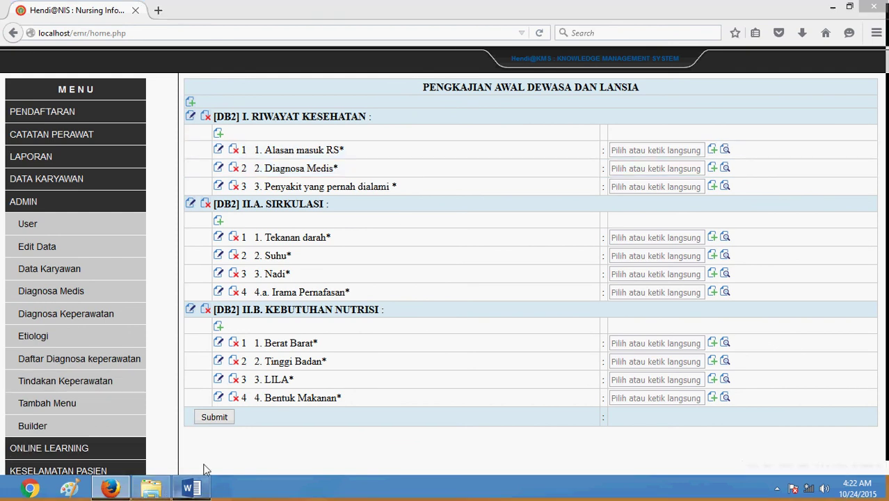
# Scroll the Word form to the PERENCANAAN KEPERAWATAN table on page 2, placing the cursor at its end
pyautogui.click(192, 487)
pyautogui.scroll(-6, 498, 216)
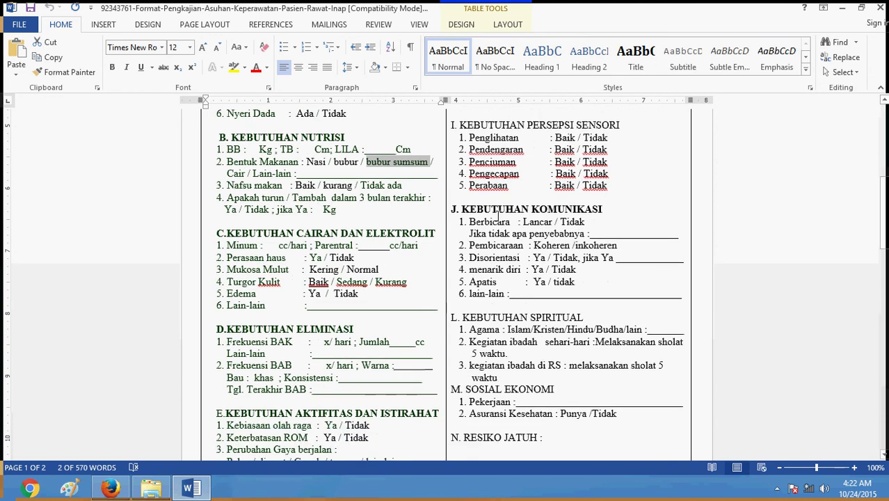
pyautogui.scroll(-3, 498, 215)
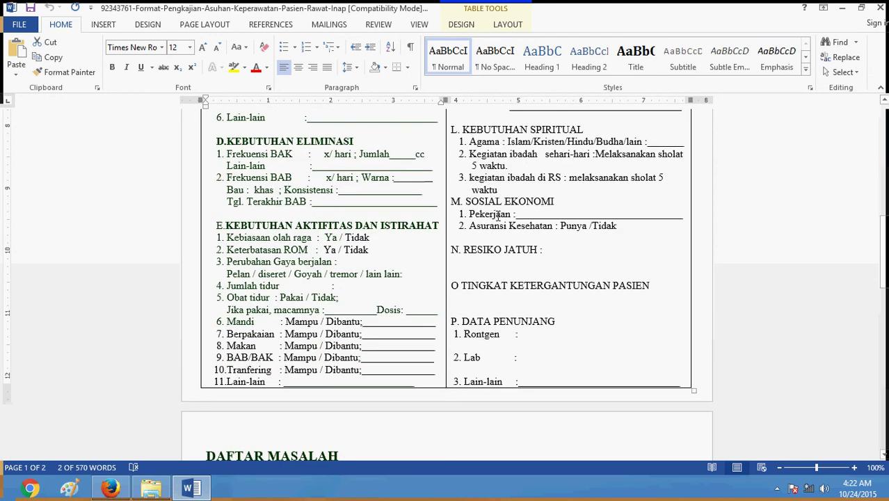
pyautogui.scroll(-3, 498, 216)
pyautogui.scroll(16, 498, 215)
pyautogui.scroll(4, 498, 216)
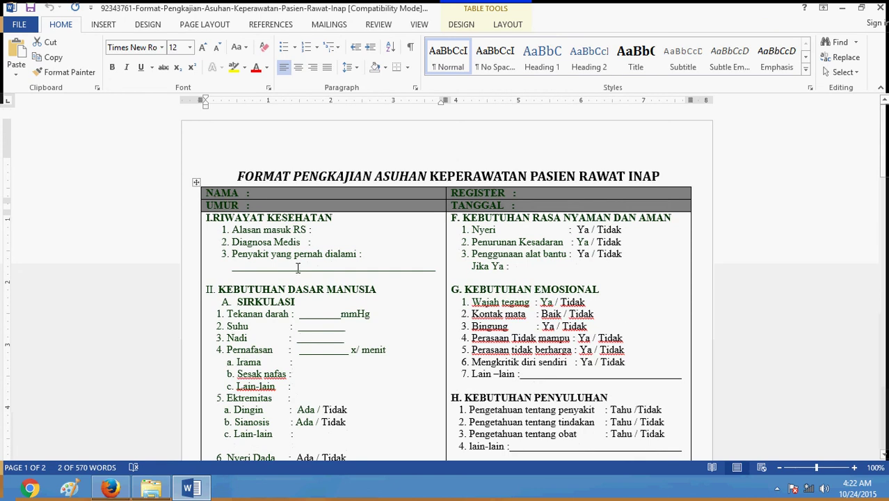
pyautogui.scroll(-15, 298, 268)
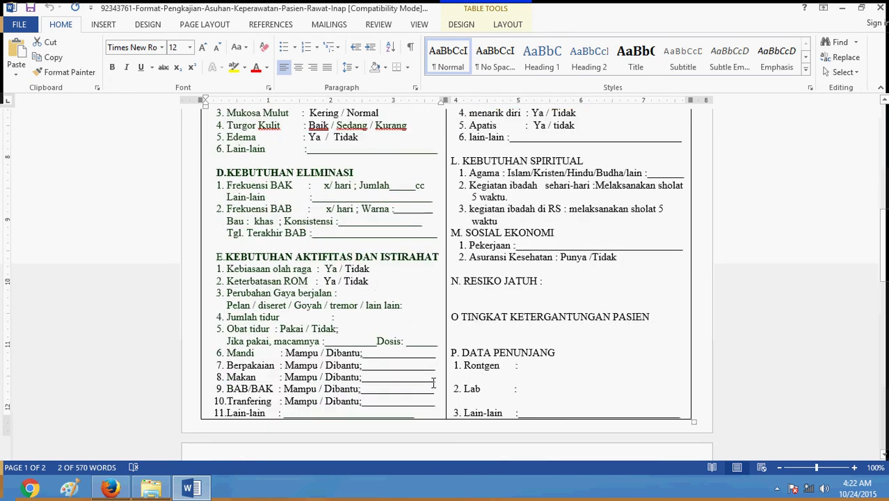
pyautogui.click(559, 413)
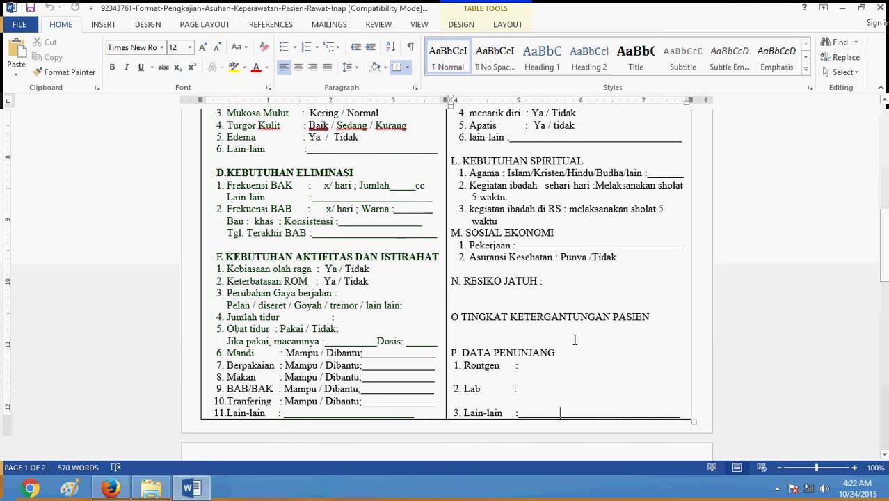
pyautogui.scroll(-20, 574, 339)
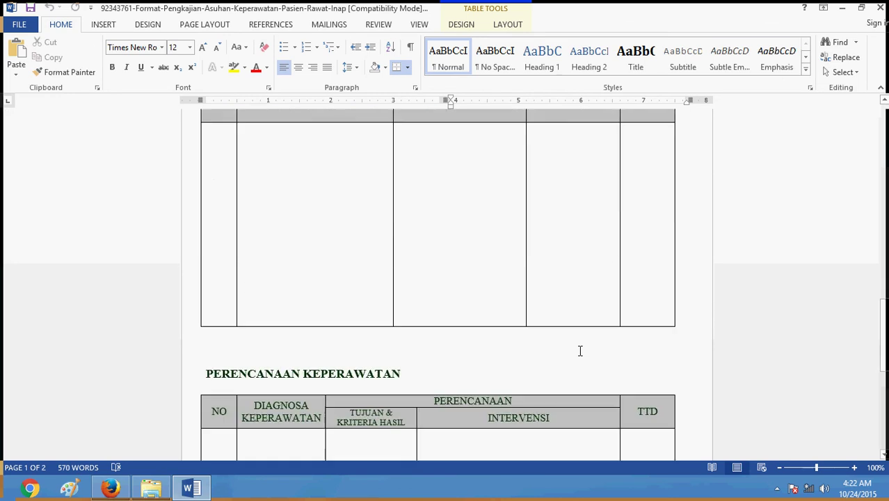
pyautogui.scroll(-2, 580, 351)
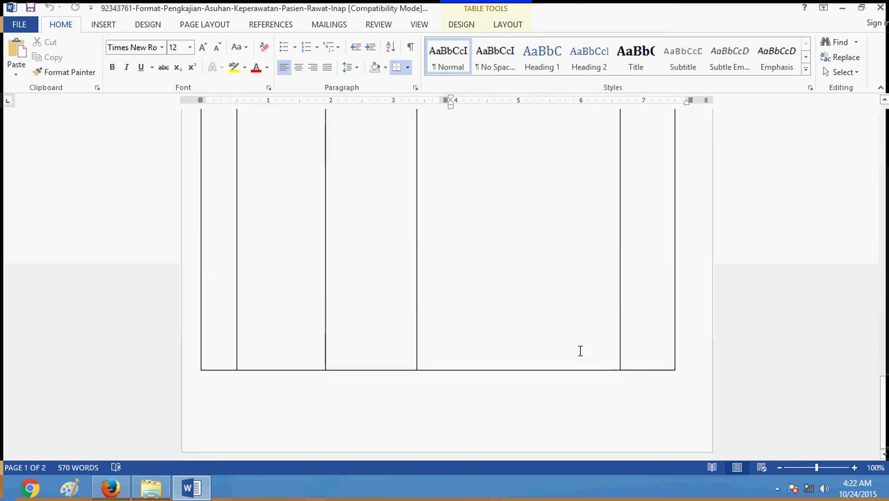
pyautogui.click(695, 364)
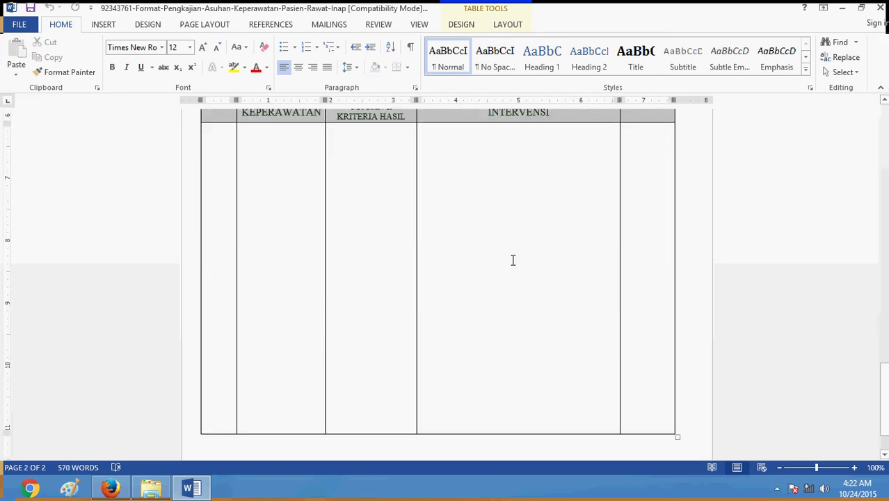
# Type the contact e-mail in the INTERVENSI cell, then 'Paling lambat hari minggu, 25-10-2015 jam 23:59' below it
pyautogui.click(522, 285)
pyautogui.press('Return')
pyautogui.write('Pal')
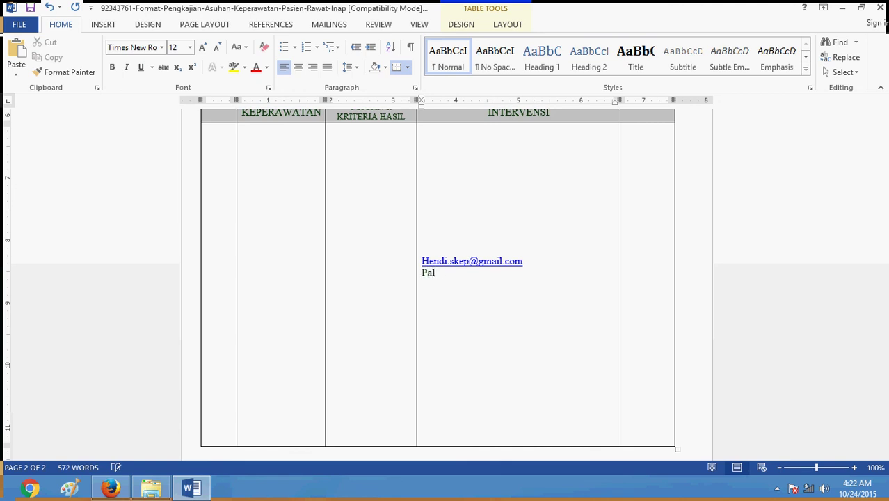
pyautogui.write('ing lambat hari')
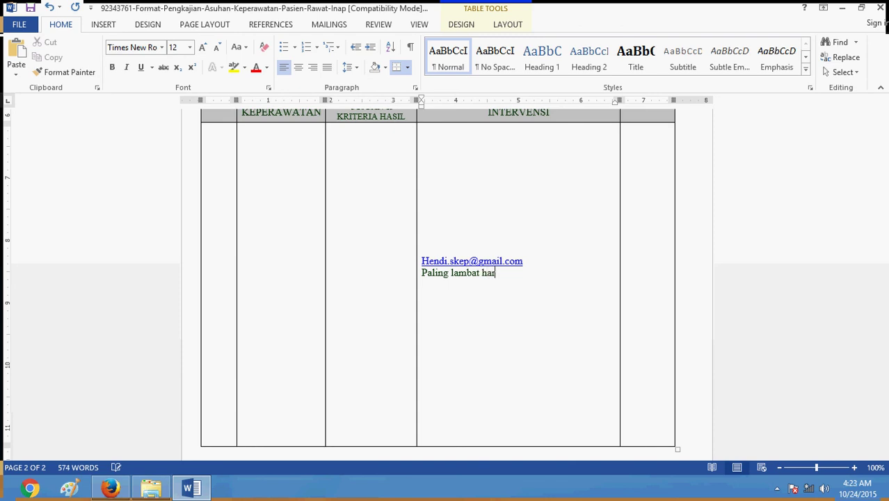
pyautogui.write(' minggu')
pyautogui.click(856, 488)
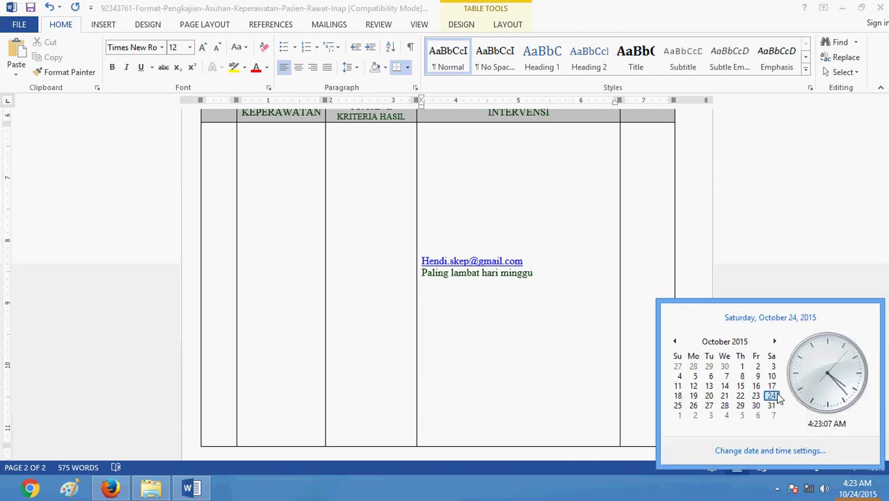
pyautogui.click(560, 281)
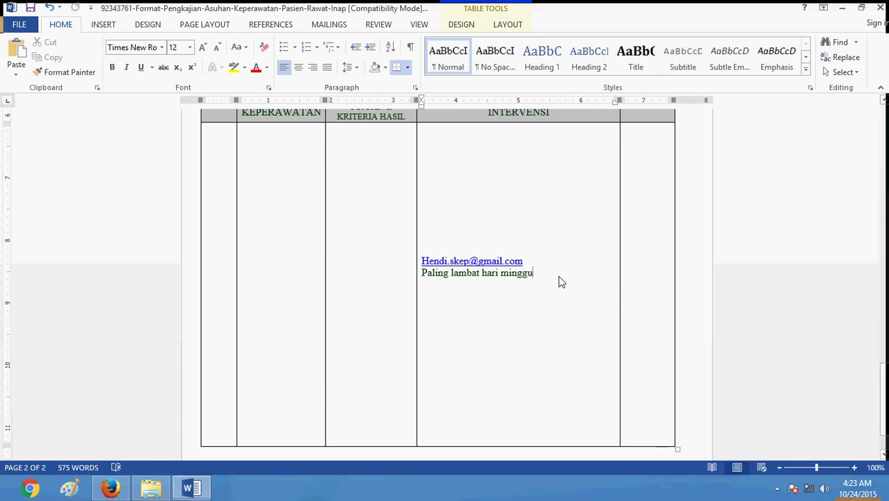
pyautogui.write(', 2')
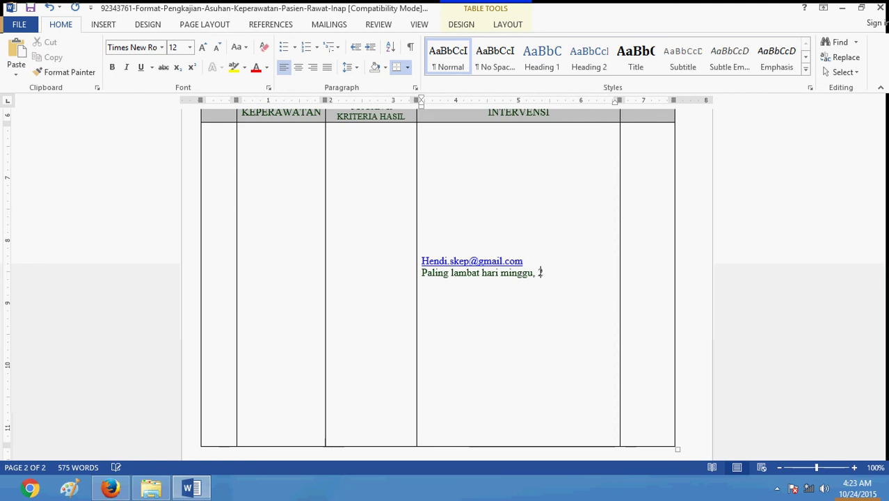
pyautogui.write('5-10-2015 jam 23:59')
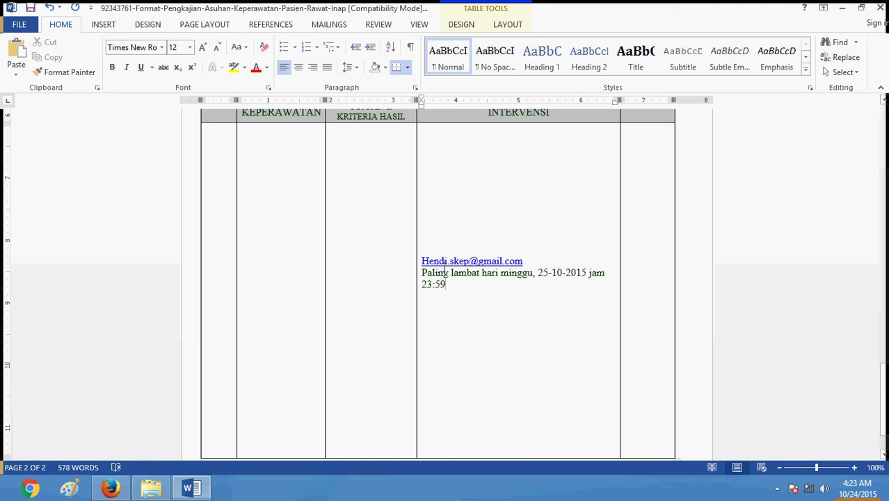
pyautogui.click(111, 489)
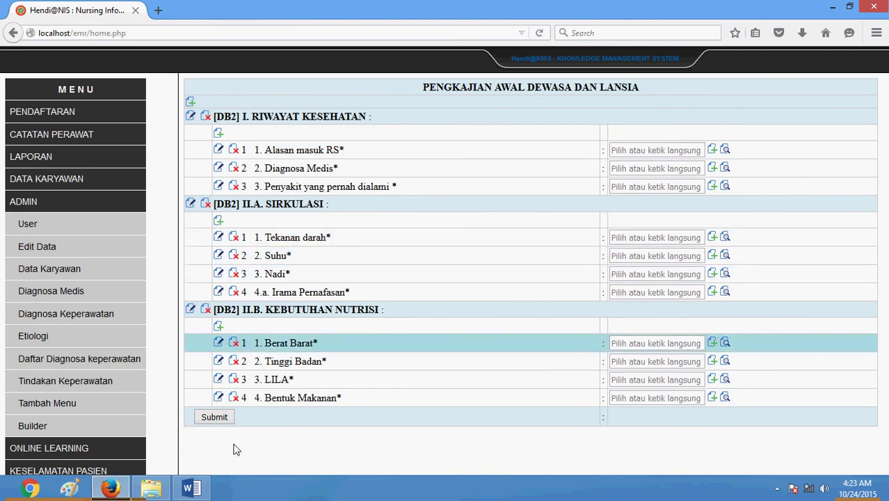
pyautogui.click(193, 490)
pyautogui.scroll(10, 506, 236)
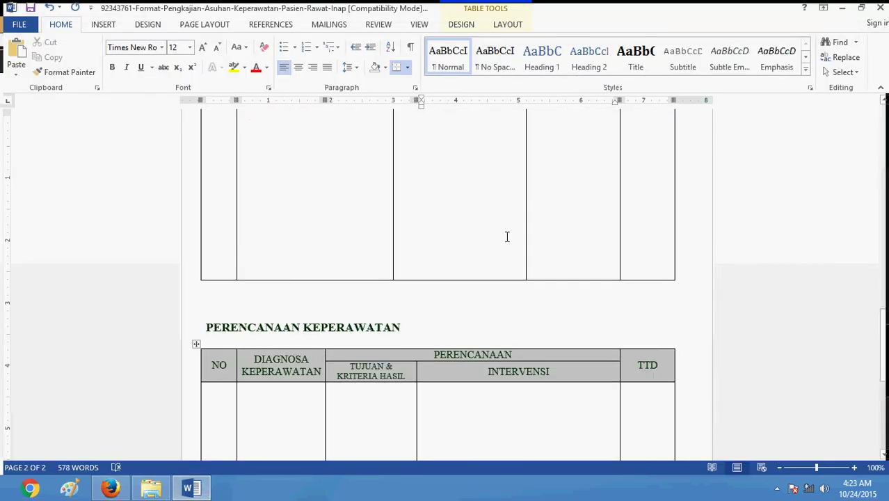
pyautogui.scroll(15, 507, 234)
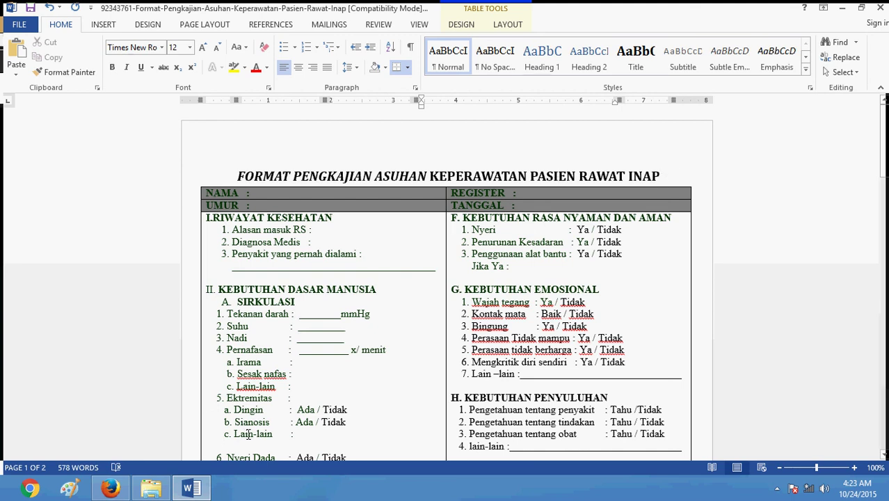
pyautogui.scroll(-7, 370, 287)
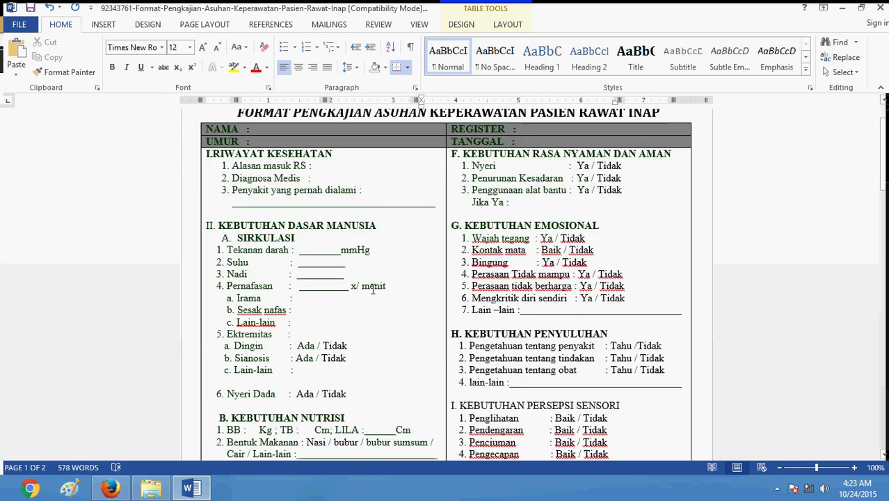
pyautogui.scroll(-15, 373, 287)
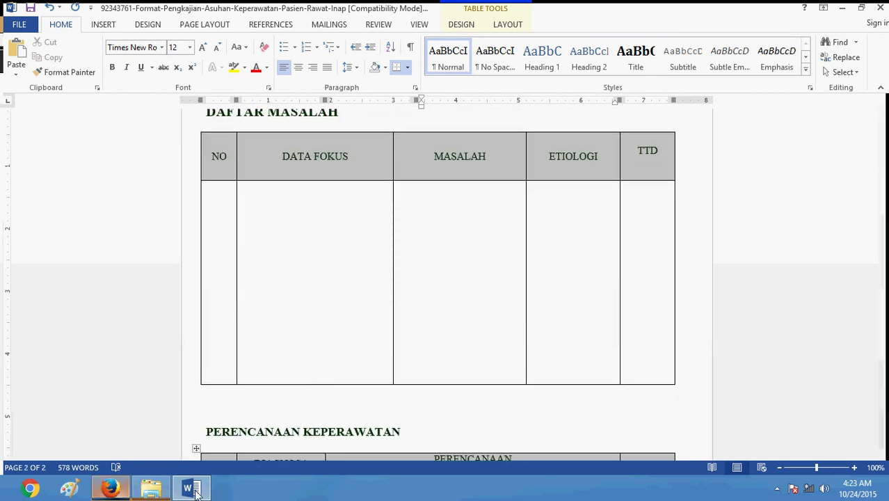
pyautogui.moveTo(195, 491)
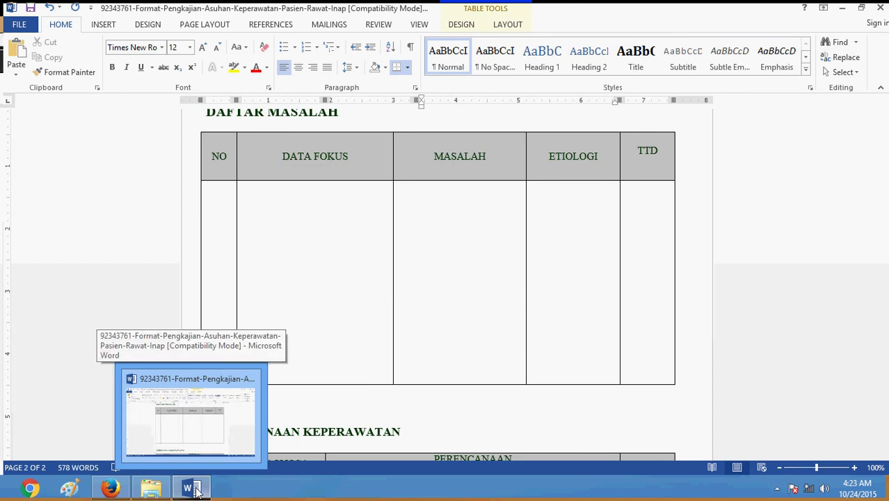
pyautogui.click(110, 488)
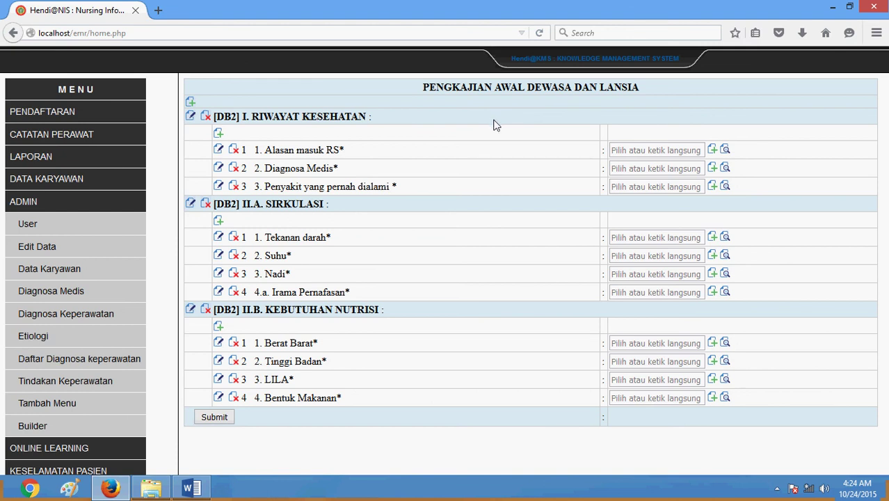
pyautogui.click(61, 492)
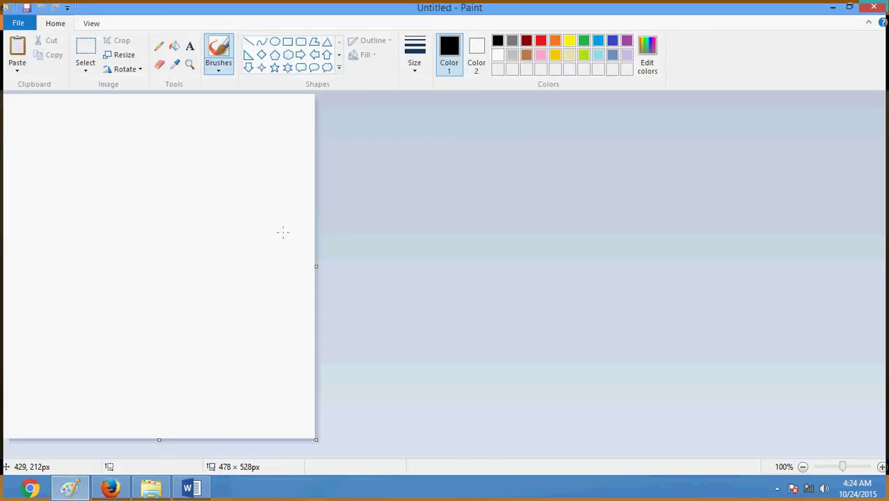
pyautogui.hotkey('ctrl', 'v')
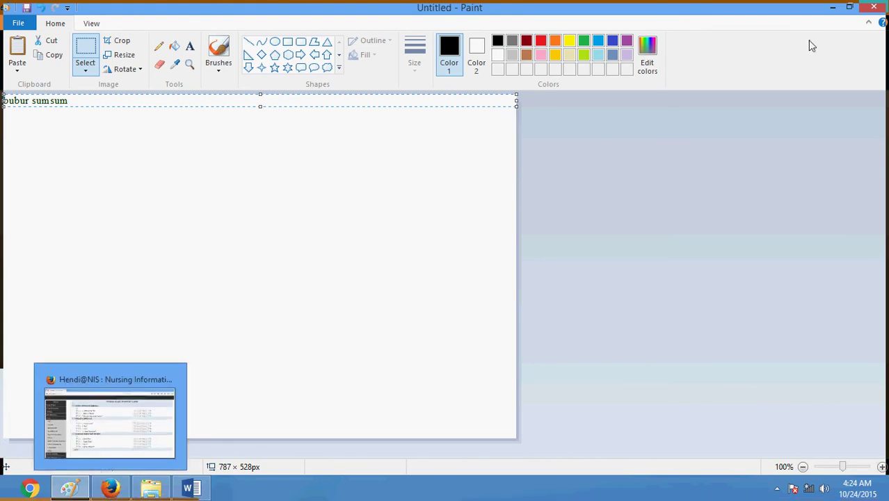
pyautogui.click(874, 8)
pyautogui.click(471, 244)
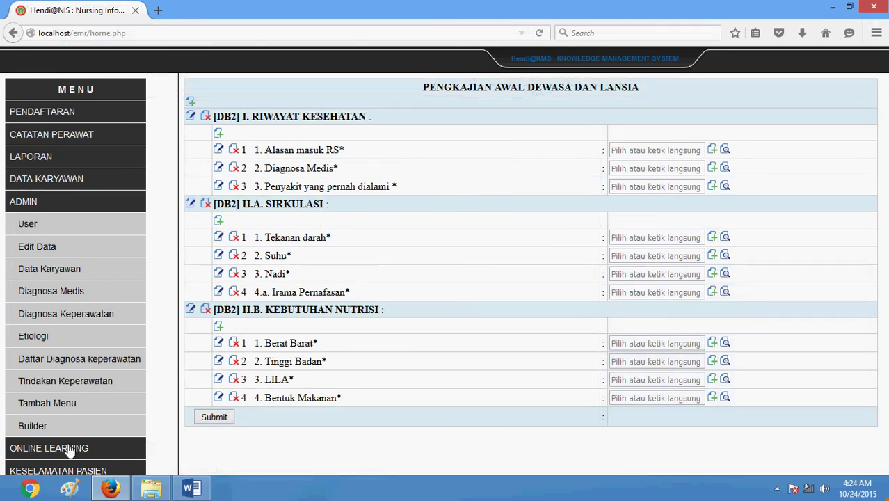
pyautogui.click(524, 293)
pyautogui.click(616, 256)
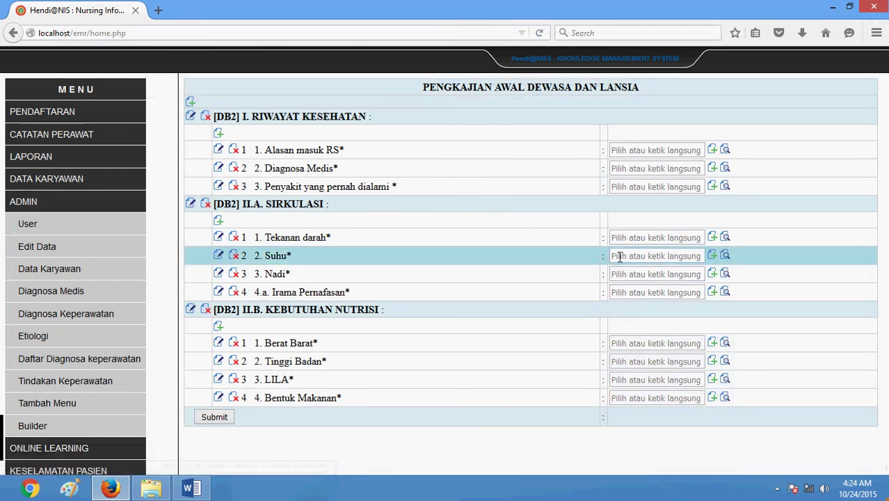
pyautogui.click(616, 264)
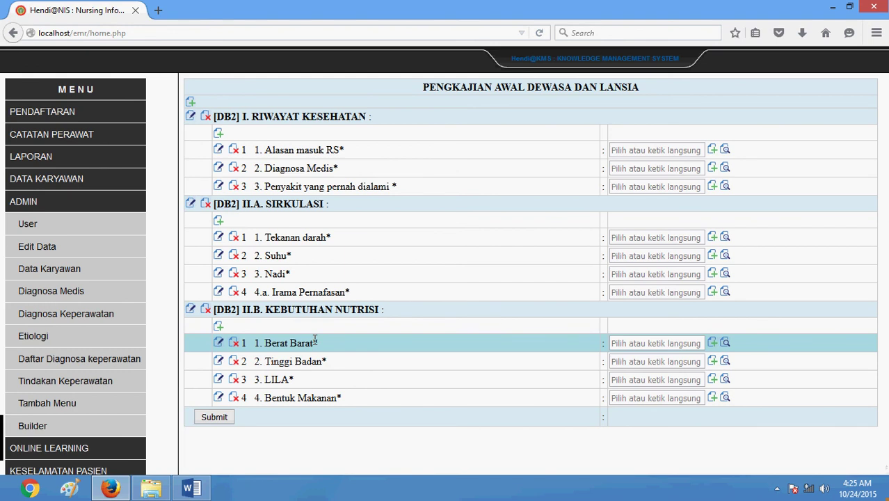
# Back in Word, enter a phone number into the first DATA FOKUS cell of DAFTAR MASALAH
pyautogui.click(191, 489)
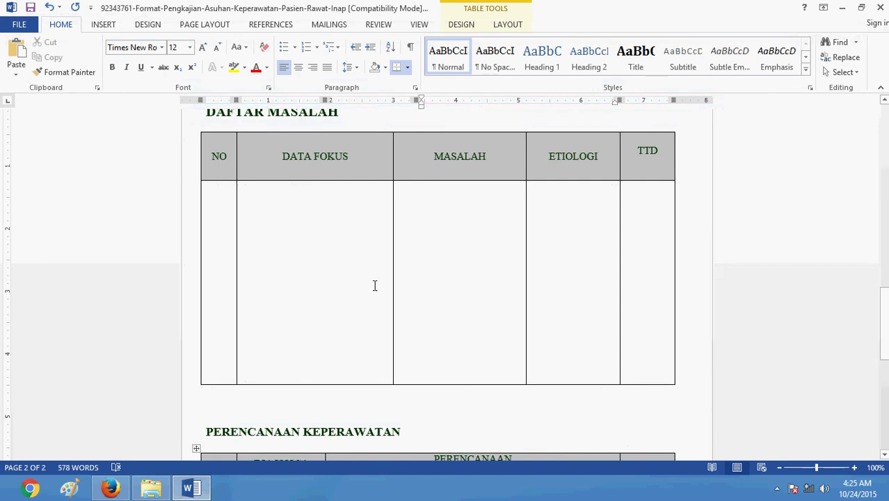
pyautogui.click(349, 248)
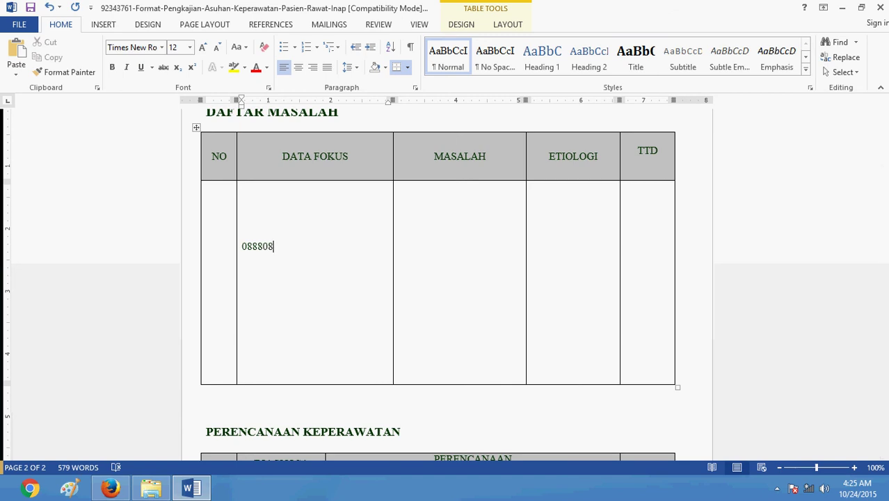
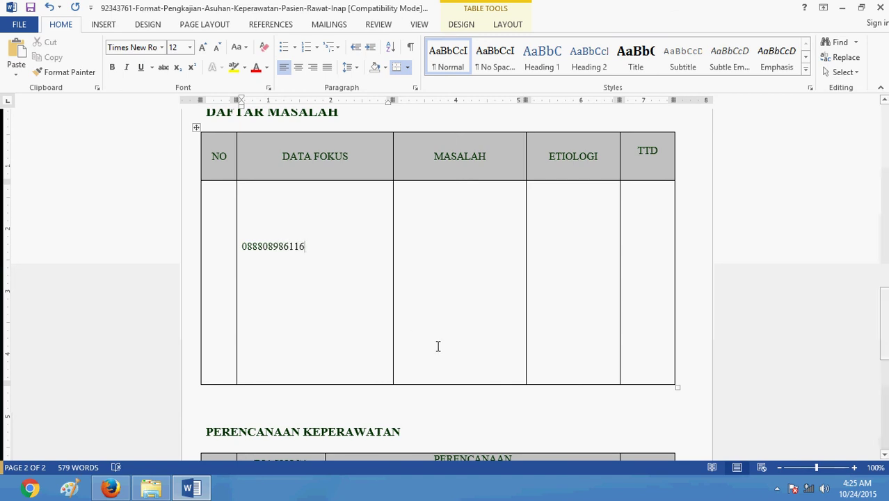